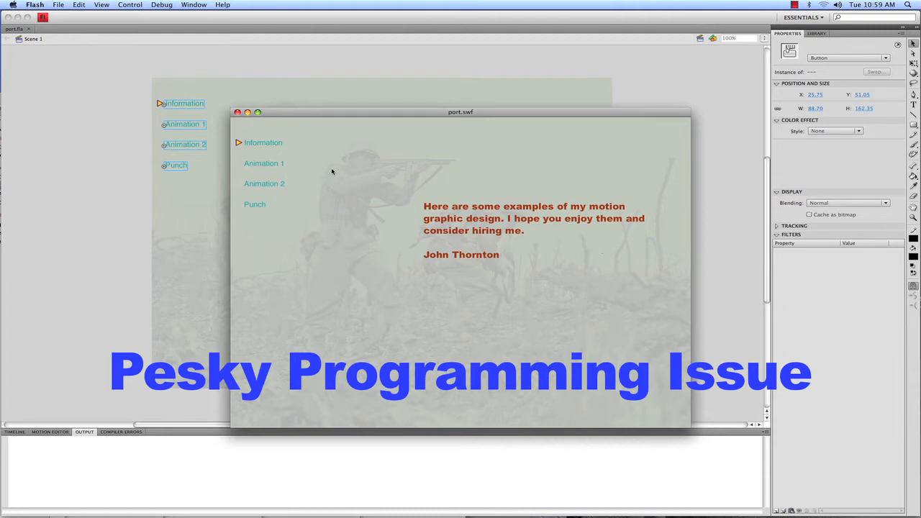
Test the movie preview's Animation 1, Animation 2, Punch and Information links, and close the preview.
left_click(265, 165)
left_click(266, 184)
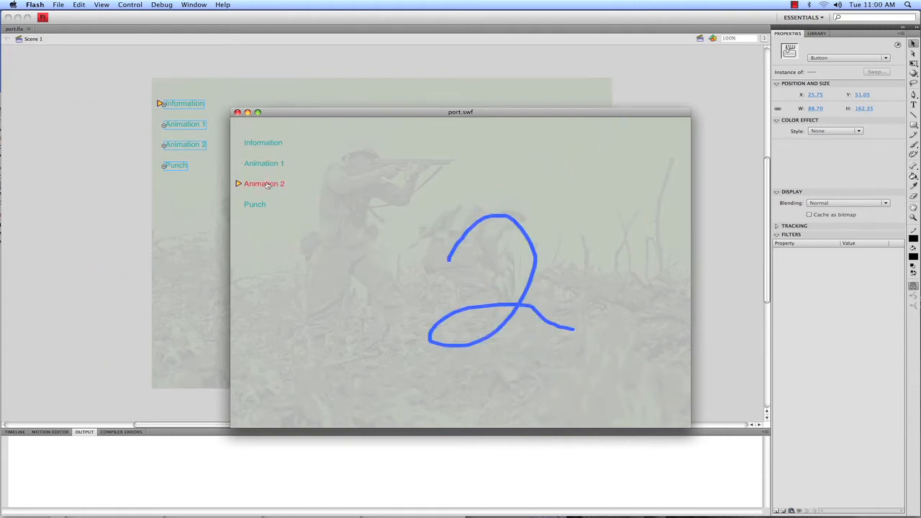
left_click(257, 205)
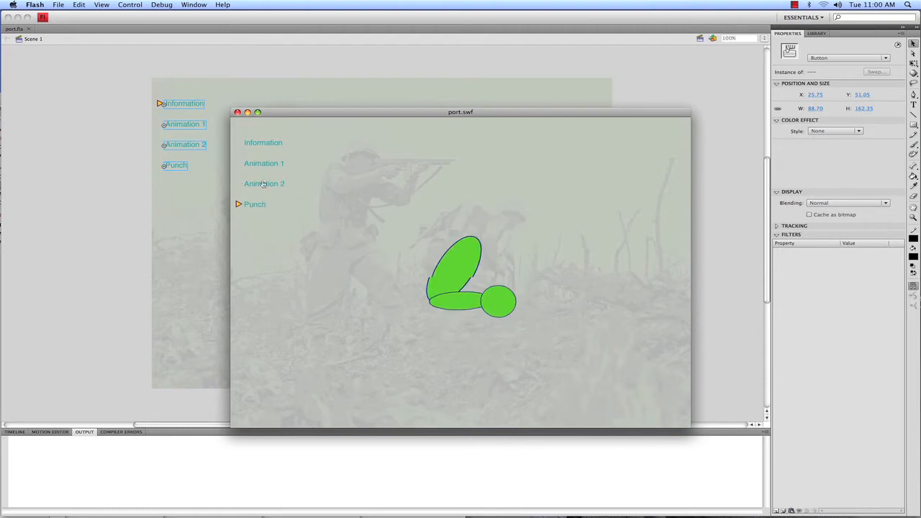
left_click(265, 145)
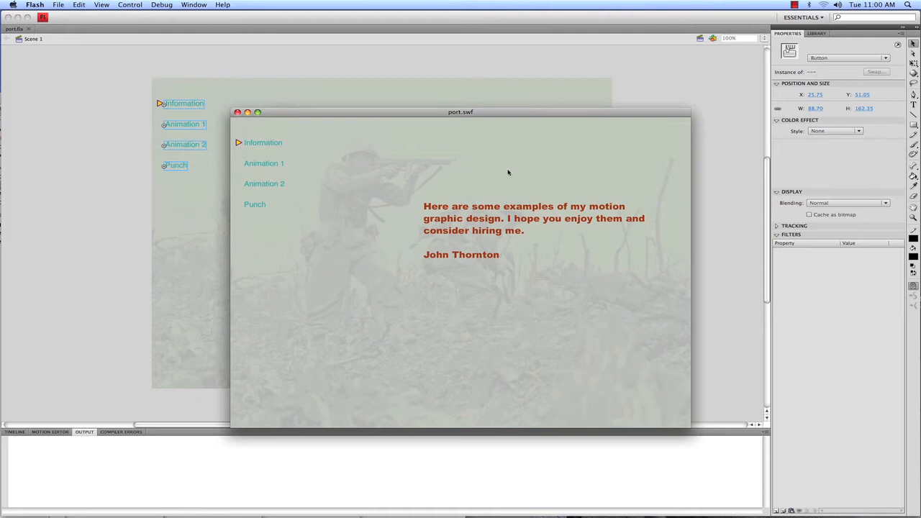
left_click(237, 113)
Open the script on frame 1 of the actions layer and review the unloadAndStop() calls in each button function.
right_click(89, 450)
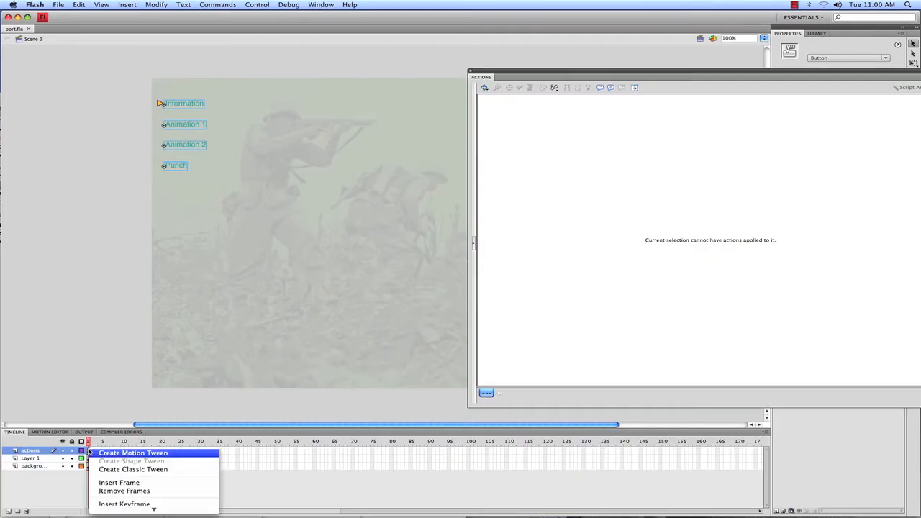
left_click(116, 509)
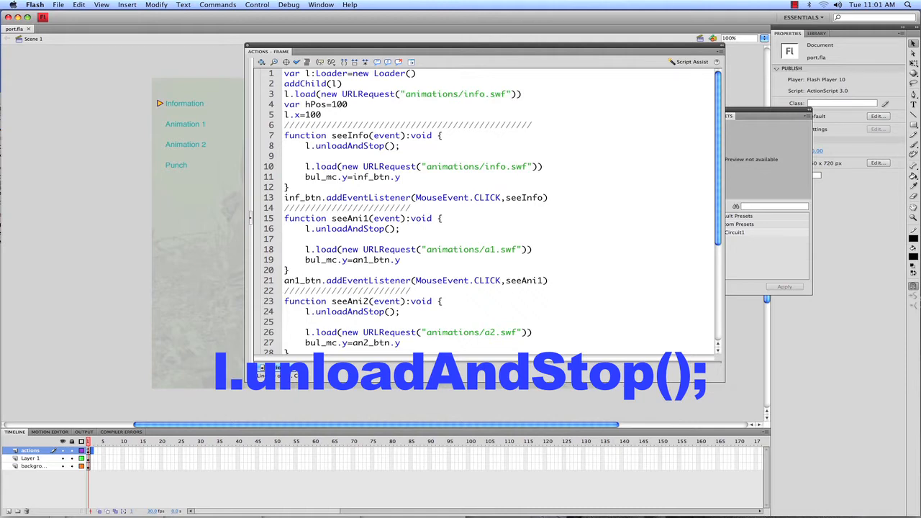
scroll(486, 208, "down", 5)
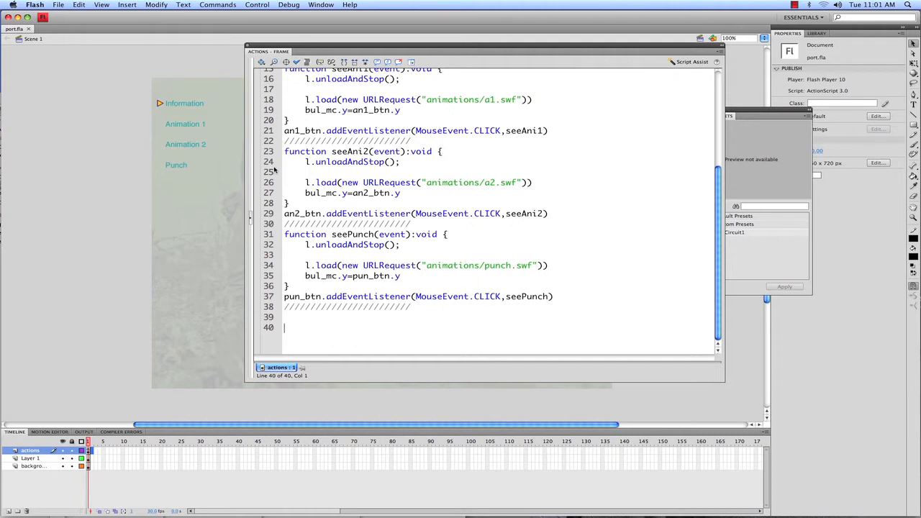
Test the movie again, switching between Animation 1, Animation 2, Punch and back to Information.
key("super+Return")
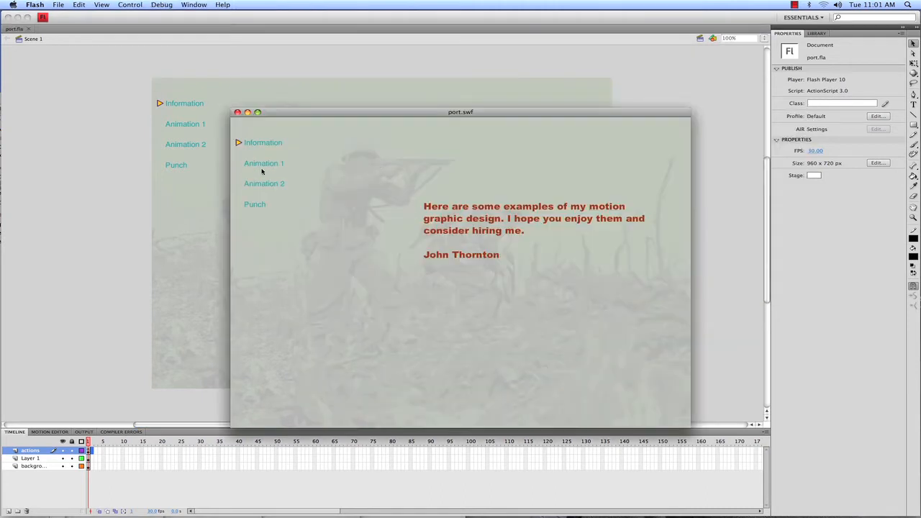
left_click(262, 169)
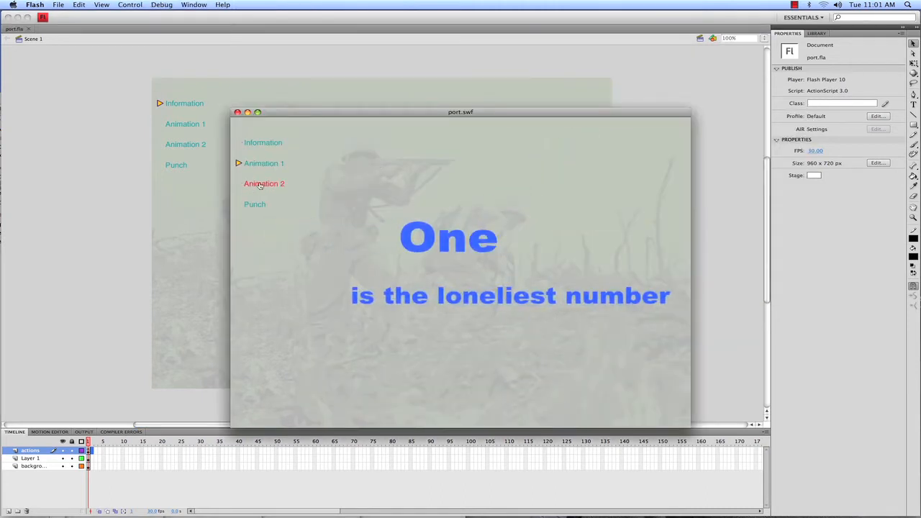
left_click(261, 185)
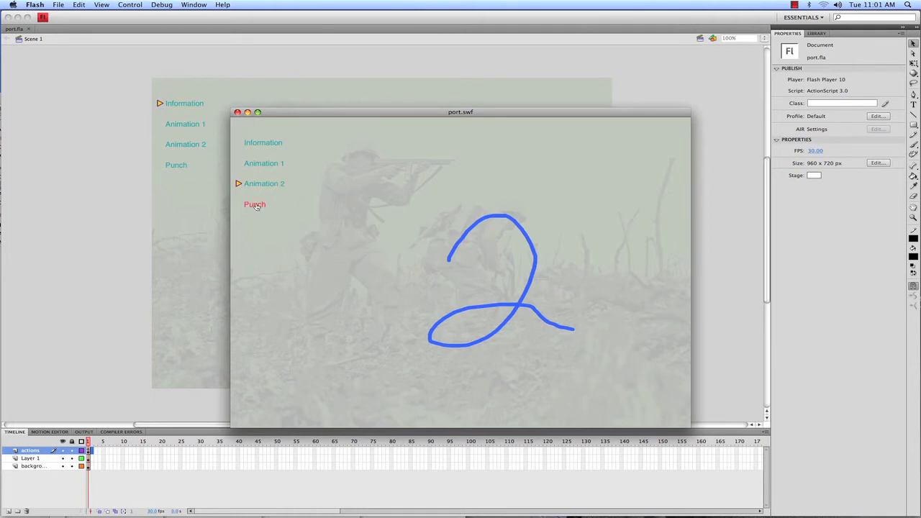
left_click(255, 206)
left_click(260, 187)
left_click(265, 163)
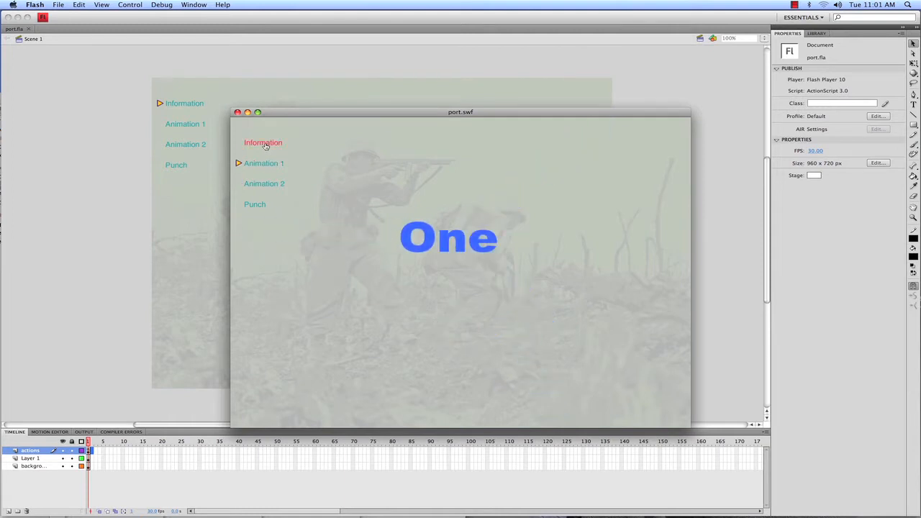
left_click(265, 144)
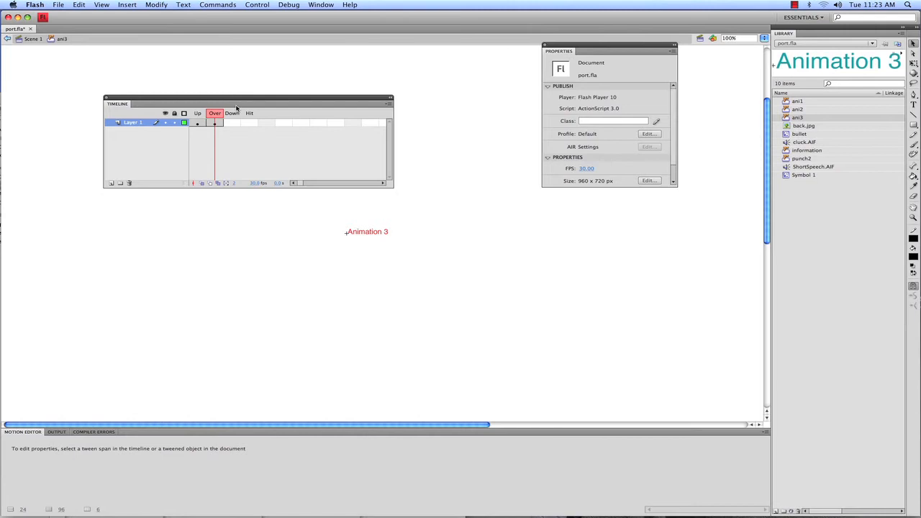
Compare the Up and Over states of the ani3 button symbol.
left_click_drag(240, 105, 247, 91)
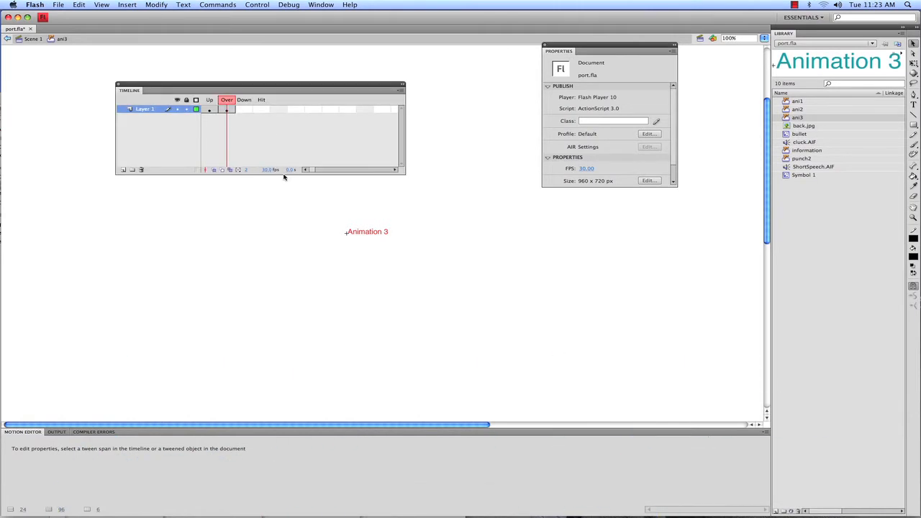
left_click(206, 102)
left_click(230, 103)
left_click(209, 102)
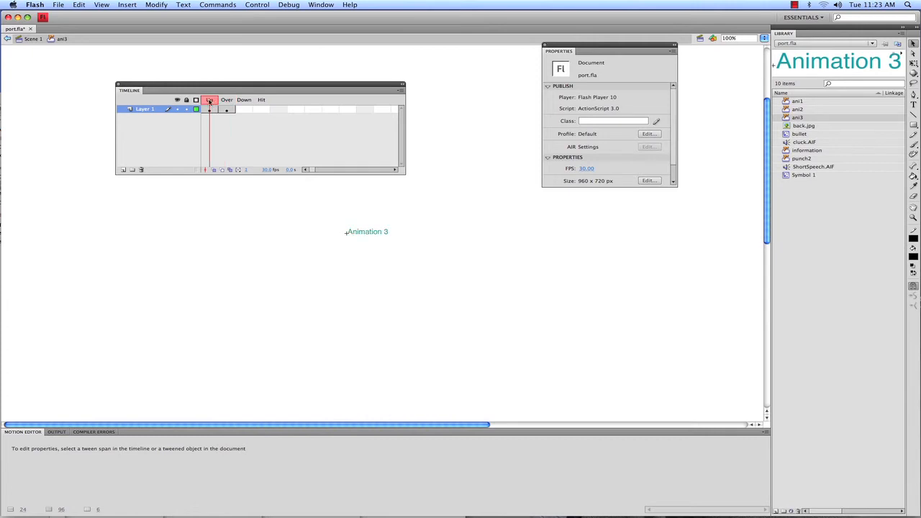
Extend Layer 1 of the ani3 button through the Hit frame and add a new layer above it.
right_click(261, 112)
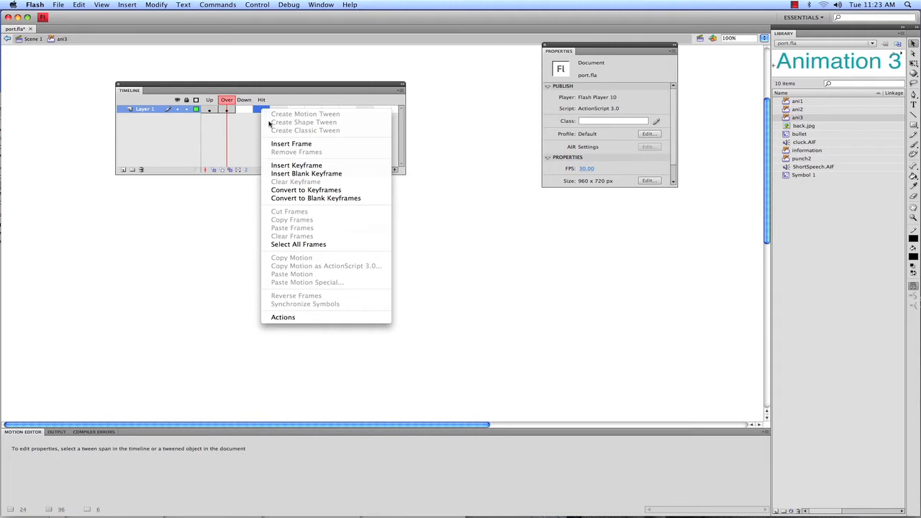
left_click(291, 144)
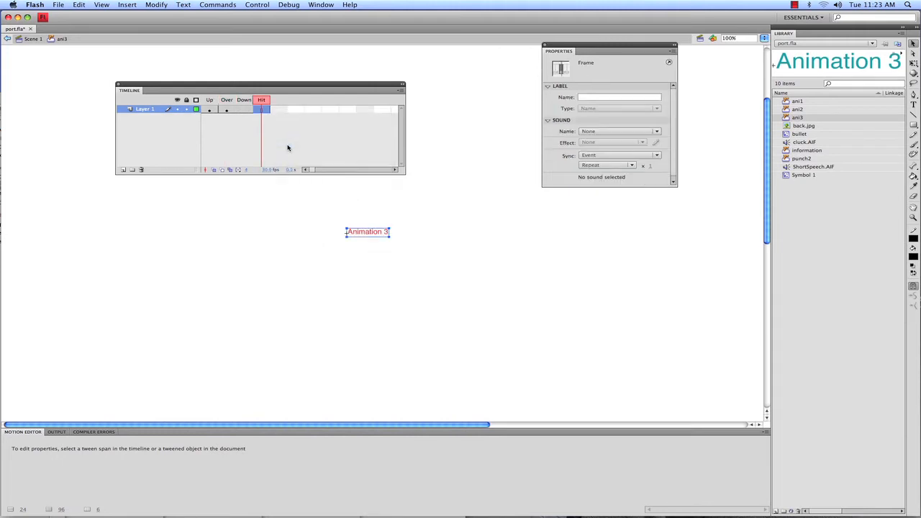
left_click(123, 170)
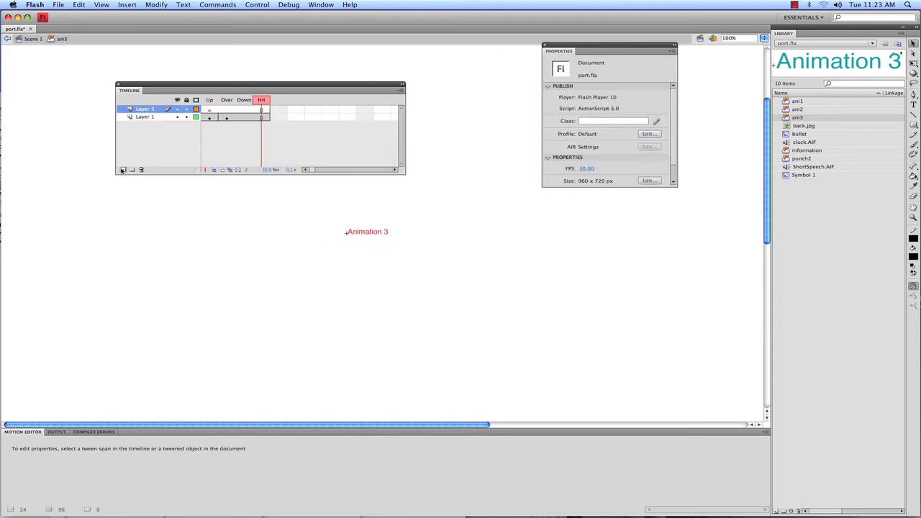
Insert a blank keyframe in the new layer's Down state and assign the cluck.AIF sound to it.
left_click(244, 110)
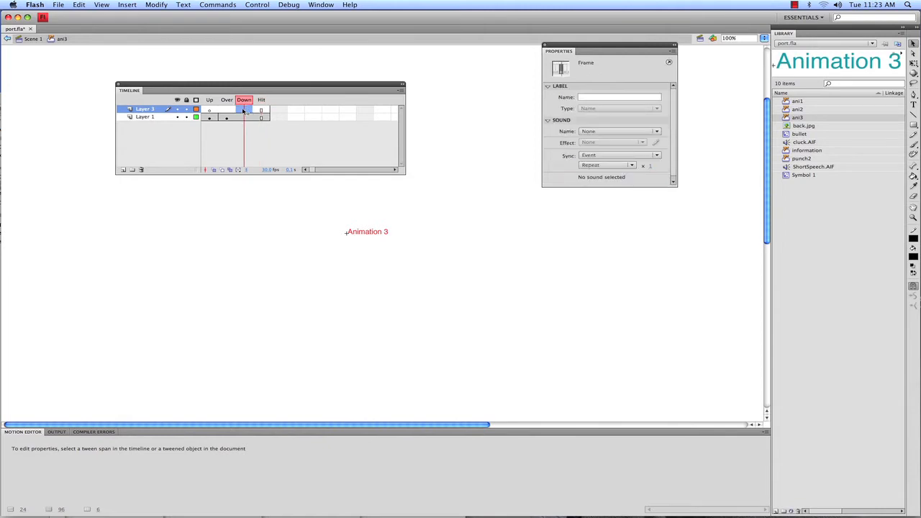
right_click(245, 110)
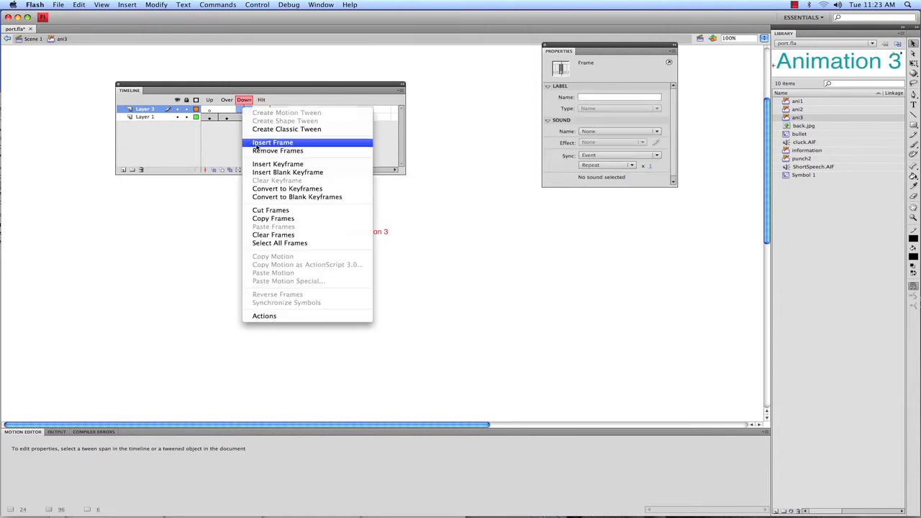
left_click(263, 172)
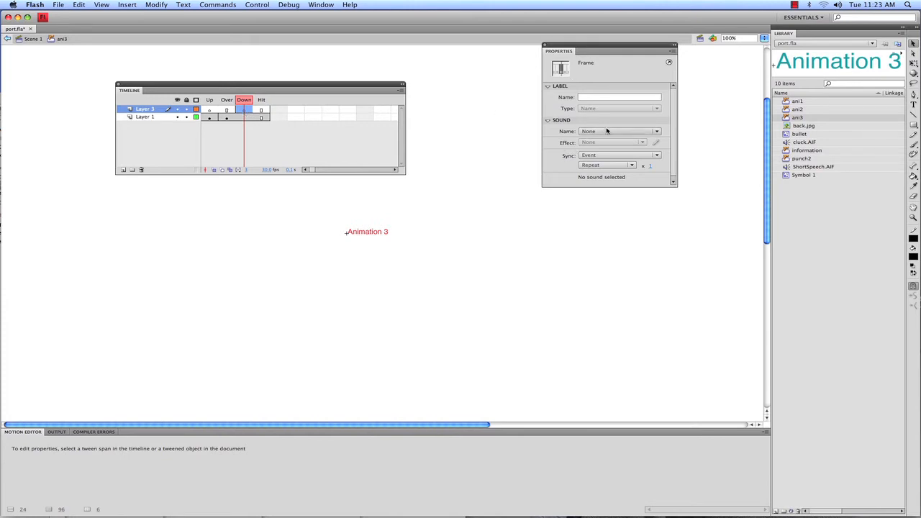
left_click(647, 131)
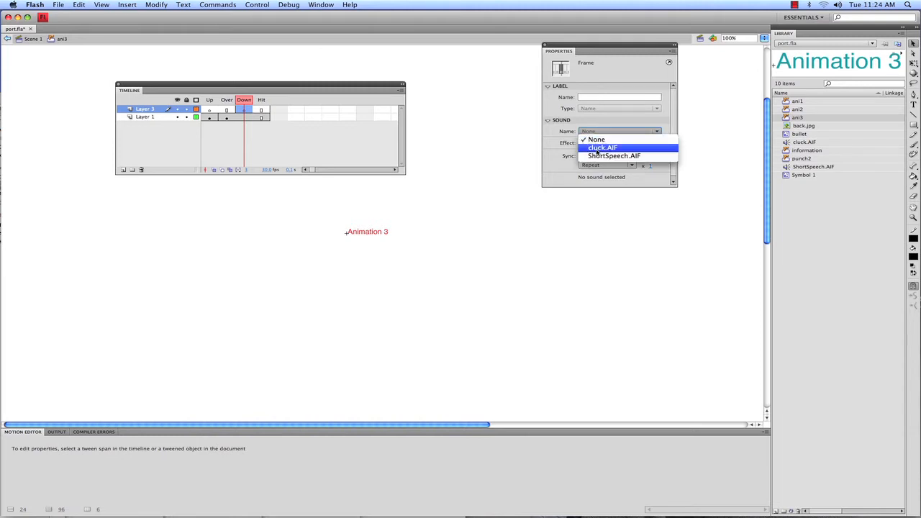
left_click(597, 149)
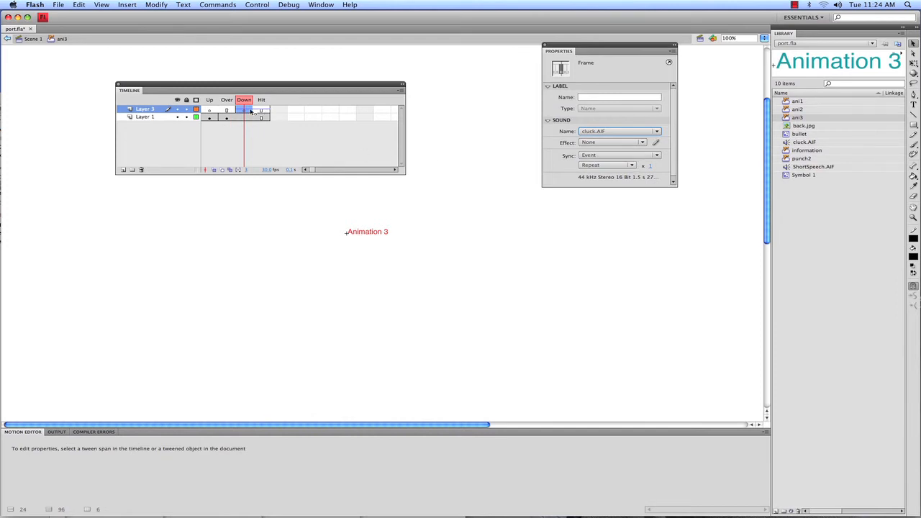
Return to Scene 1, place an ani3 button on the stage at about X 229, Y 302, and test the movie.
left_click(32, 39)
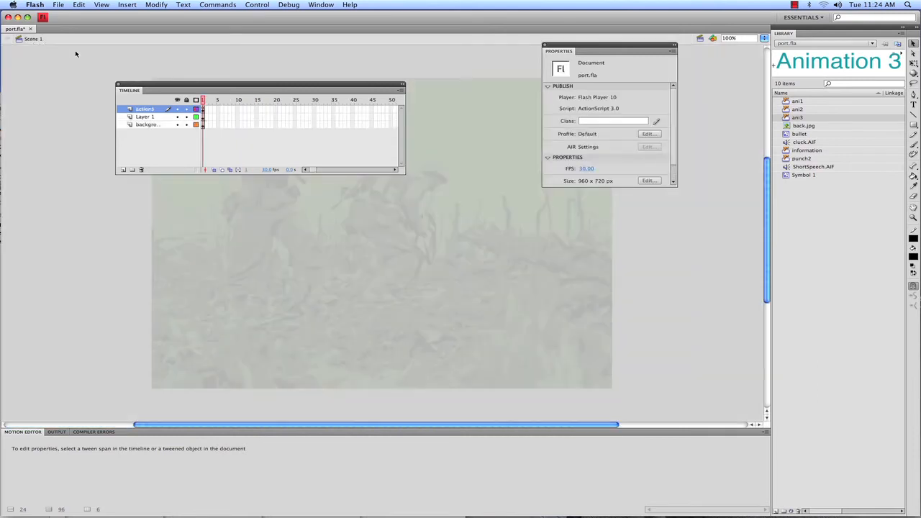
left_click_drag(786, 118, 300, 218)
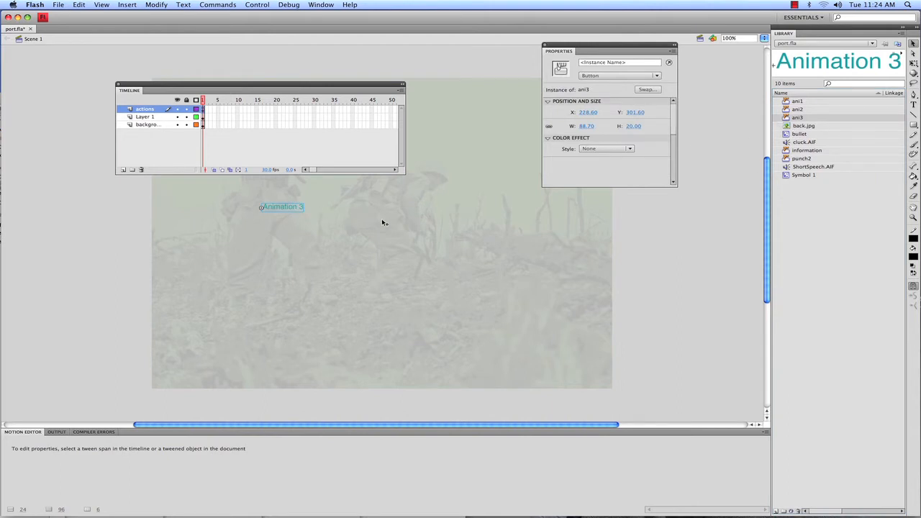
key("super+Return")
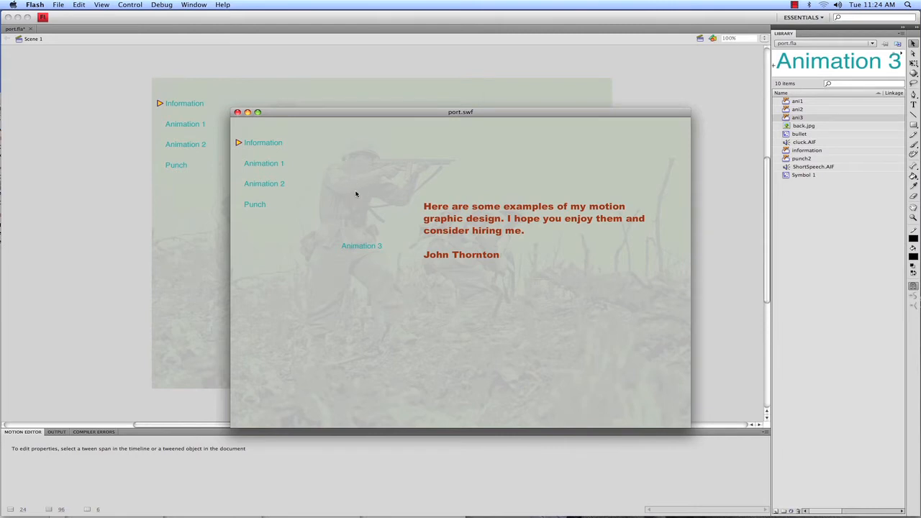
left_click(239, 113)
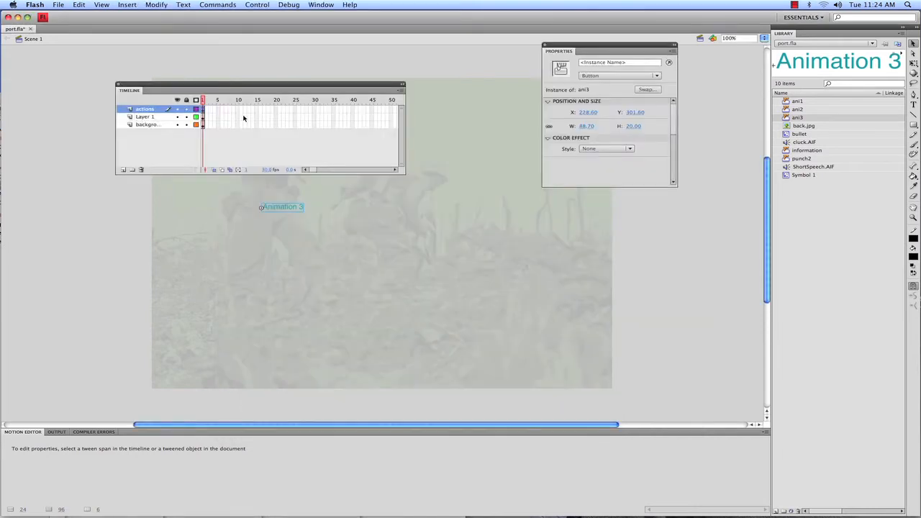
Edit the sound envelope of ani3's Down frame, moving the start point to just before the cluck's waveform.
double_click(788, 118)
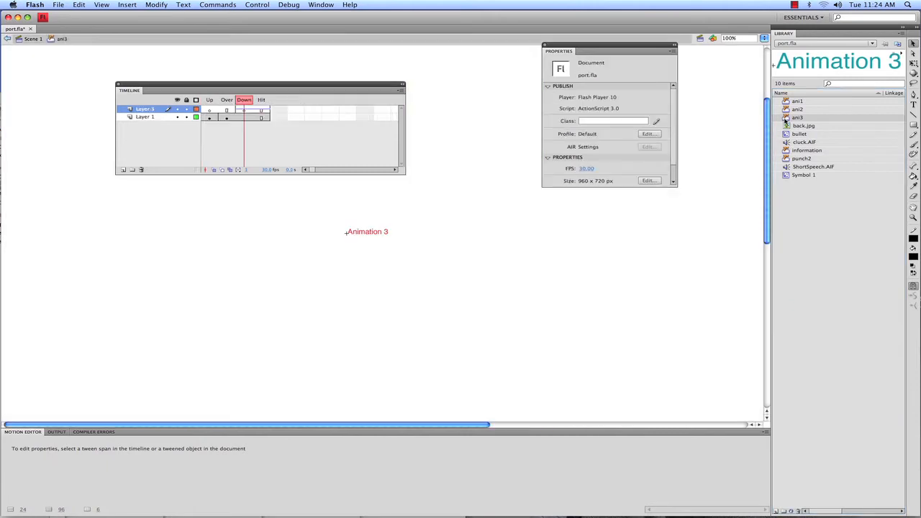
left_click(243, 111)
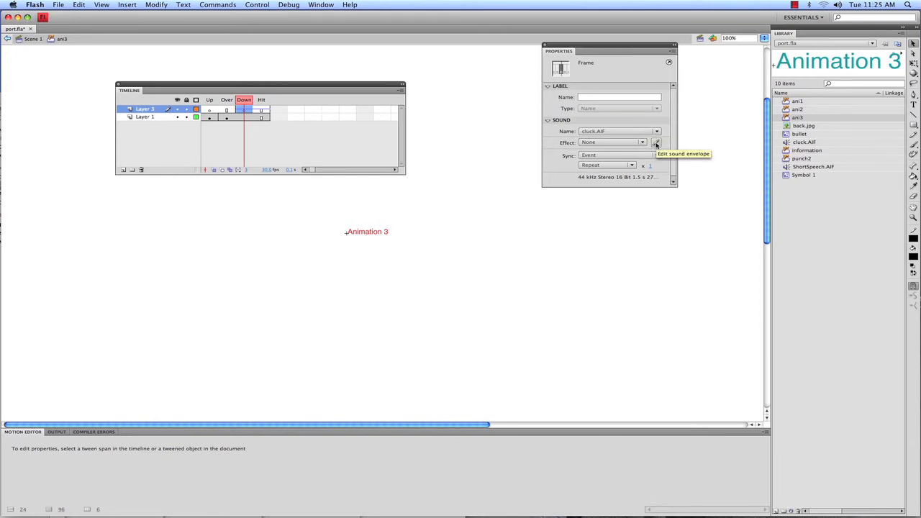
left_click(656, 144)
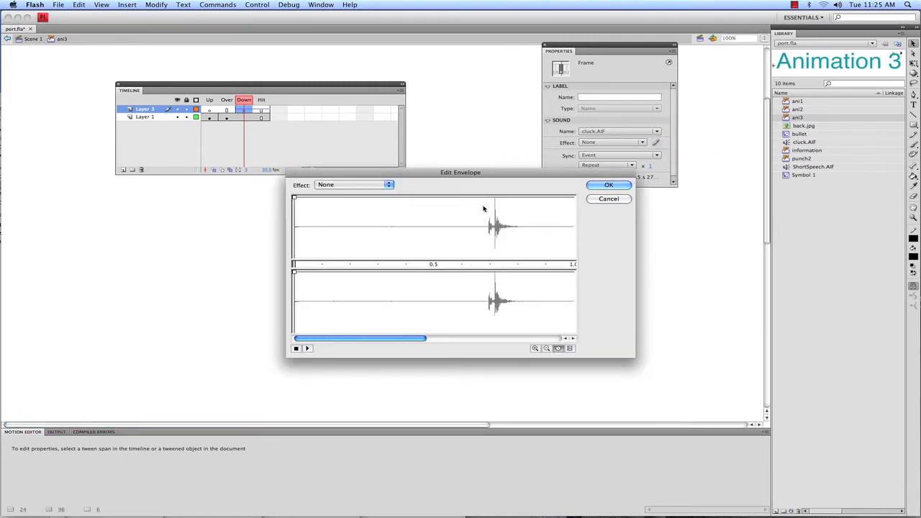
left_click_drag(476, 172, 360, 64)
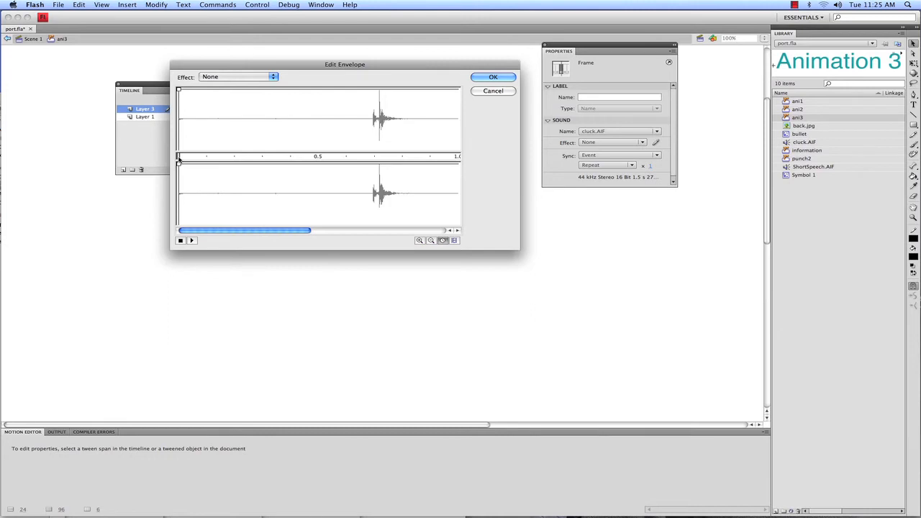
left_click_drag(179, 160, 365, 162)
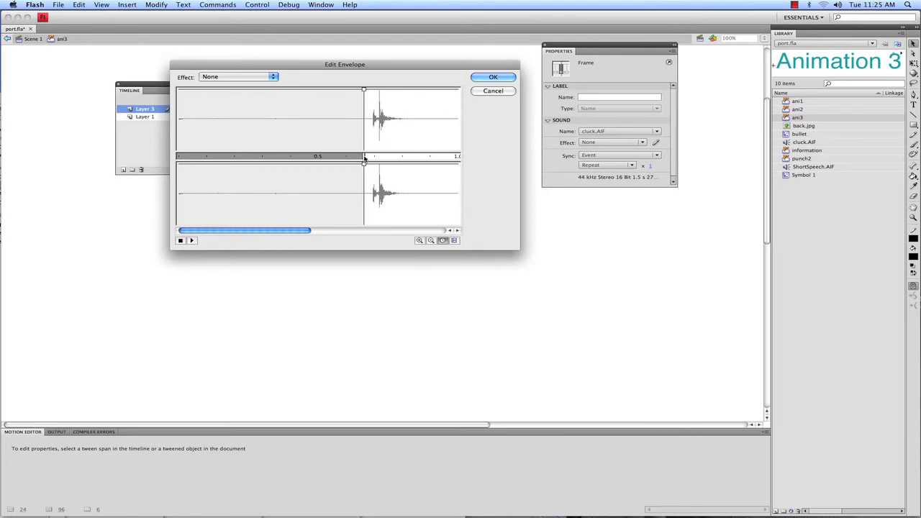
Trim the end of the cluck sound to just before the 1-second mark, accept the envelope and test the movie.
left_click(430, 241)
left_click(431, 241)
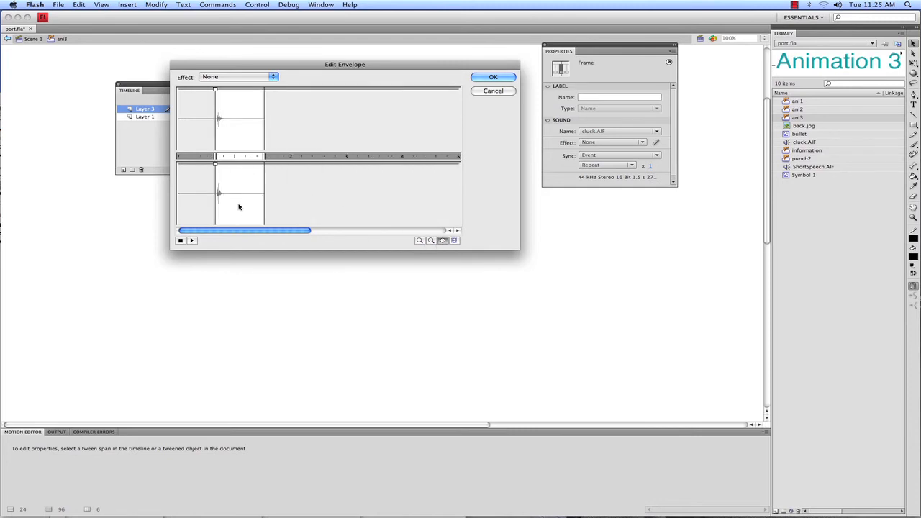
left_click_drag(265, 158, 230, 159)
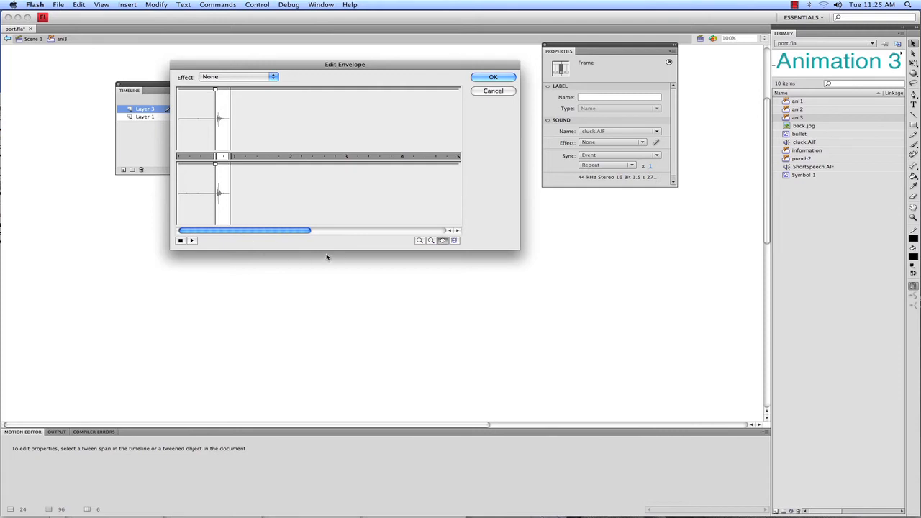
key("Return")
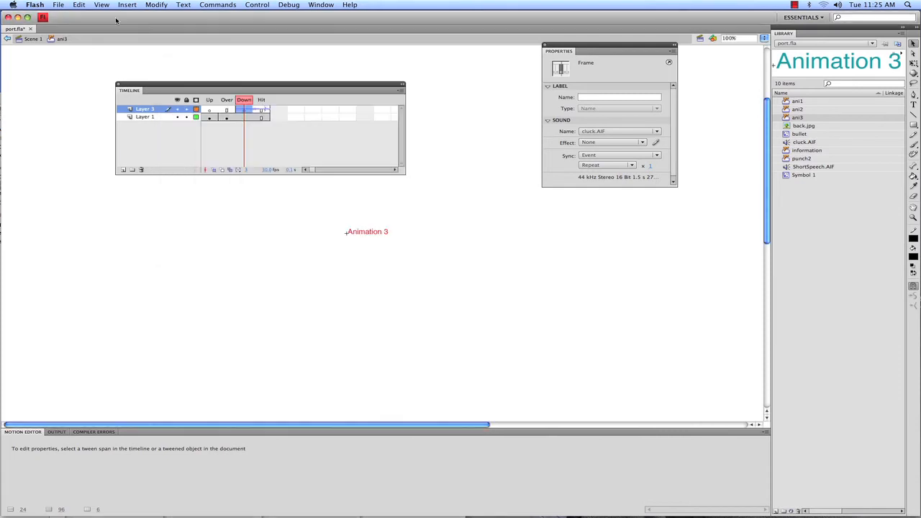
key("super+Return")
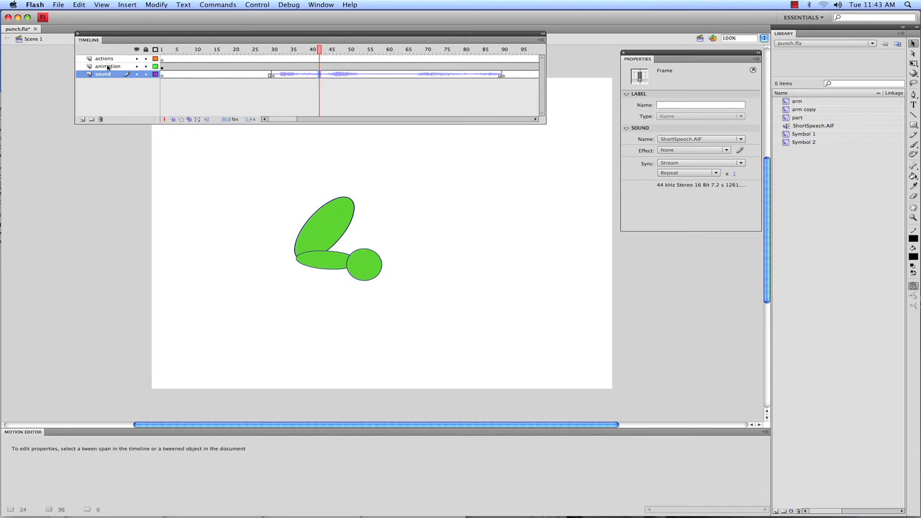
Play the punch timeline from frame 1 and delete the sound layer.
left_click_drag(192, 49, 159, 48)
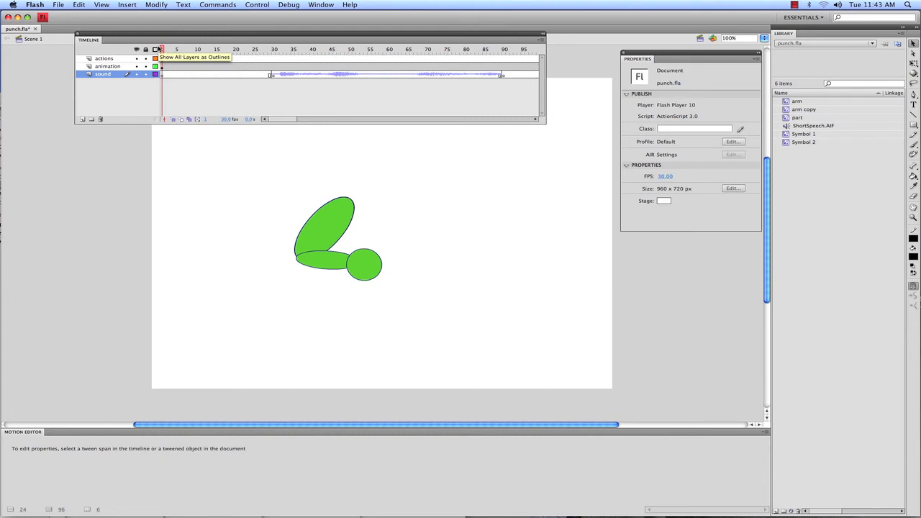
key("Return")
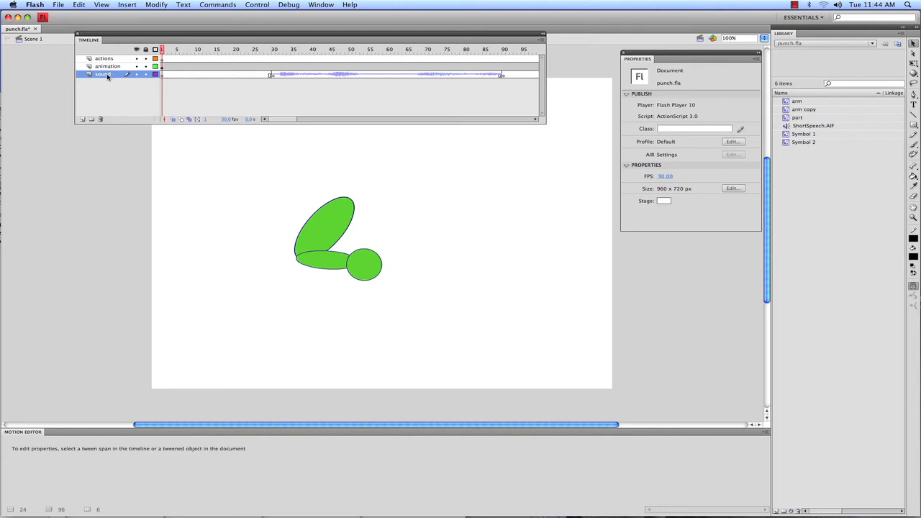
left_click(101, 119)
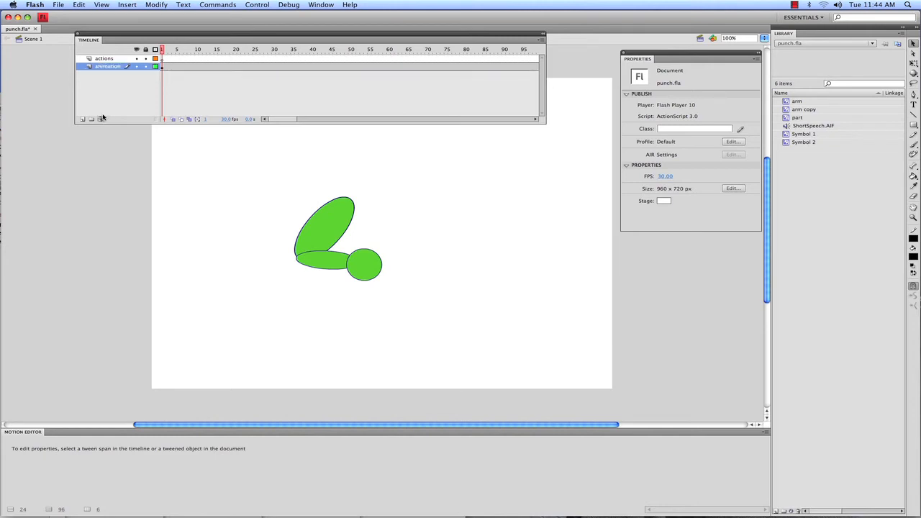
Add a new layer above the animation layer and name it sound.
left_click(82, 119)
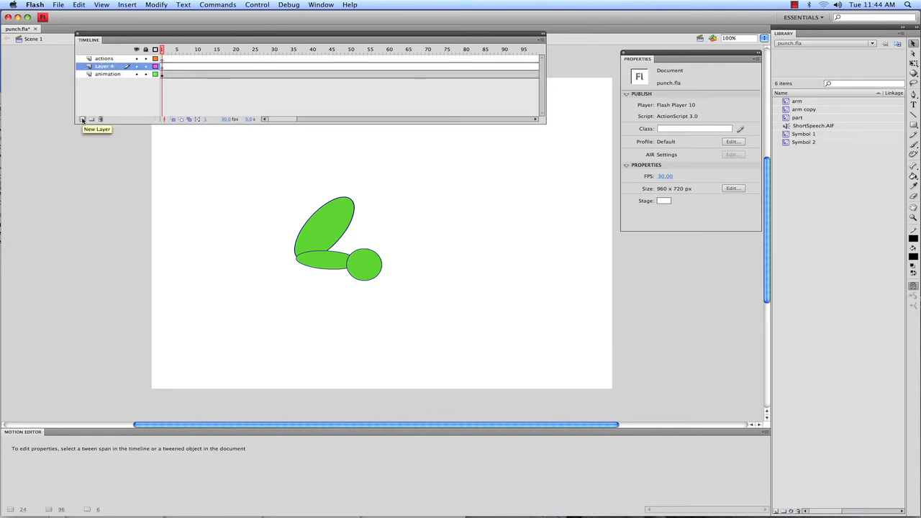
double_click(101, 66)
type("sound")
key("Return")
Insert a blank keyframe at frame 40 of the sound layer.
left_click(162, 51)
left_click_drag(162, 51, 314, 75)
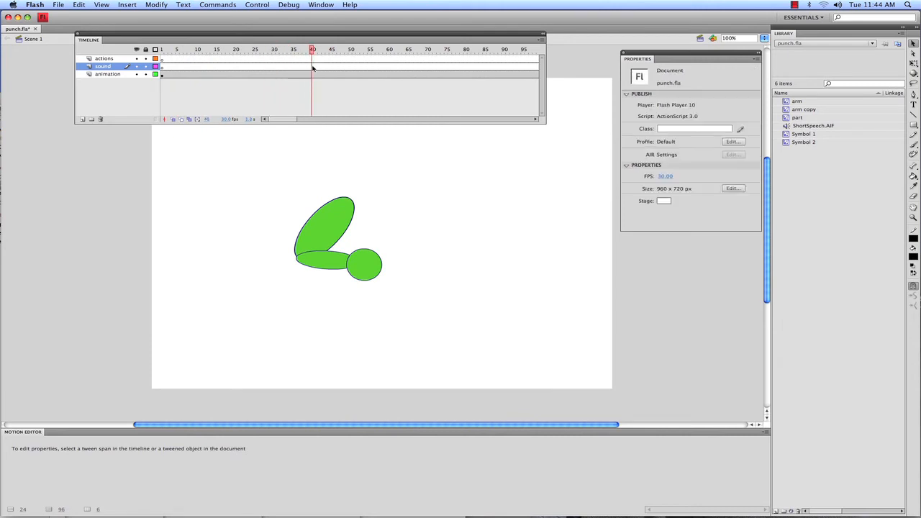
left_click(312, 67)
right_click(313, 67)
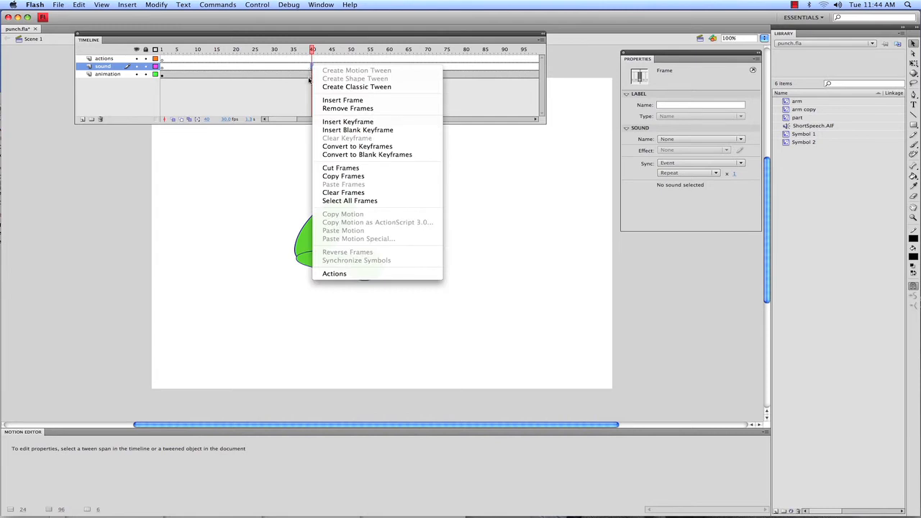
left_click(342, 129)
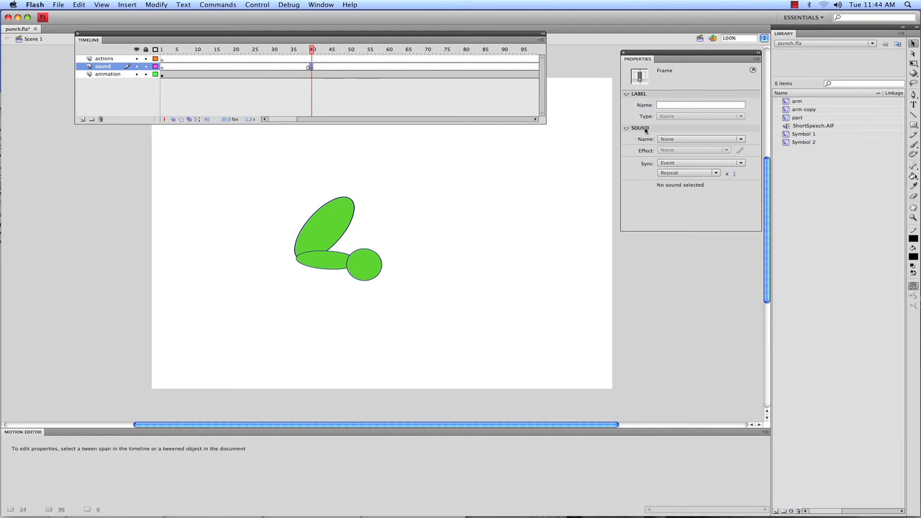
Assign ShortSpeech.AIF with Stream sync to the frame 40 keyframe and test the movie.
left_click(709, 140)
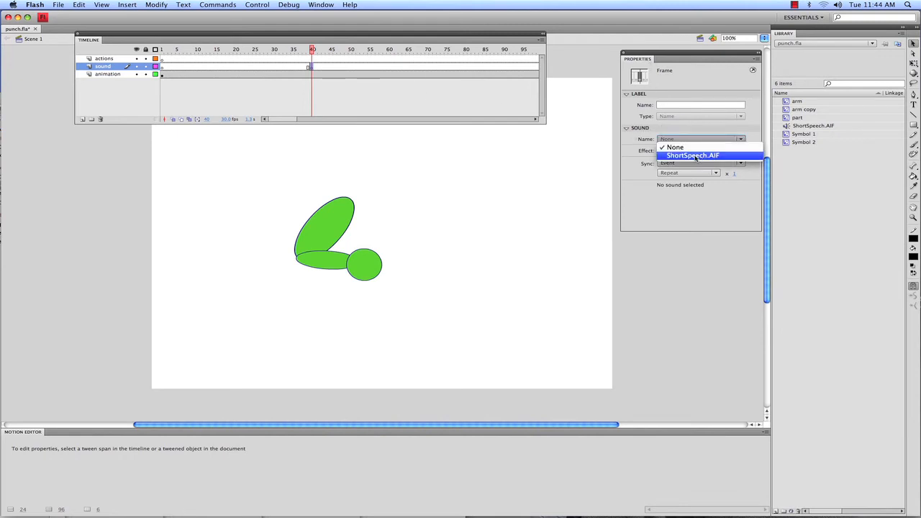
left_click(696, 157)
left_click(673, 164)
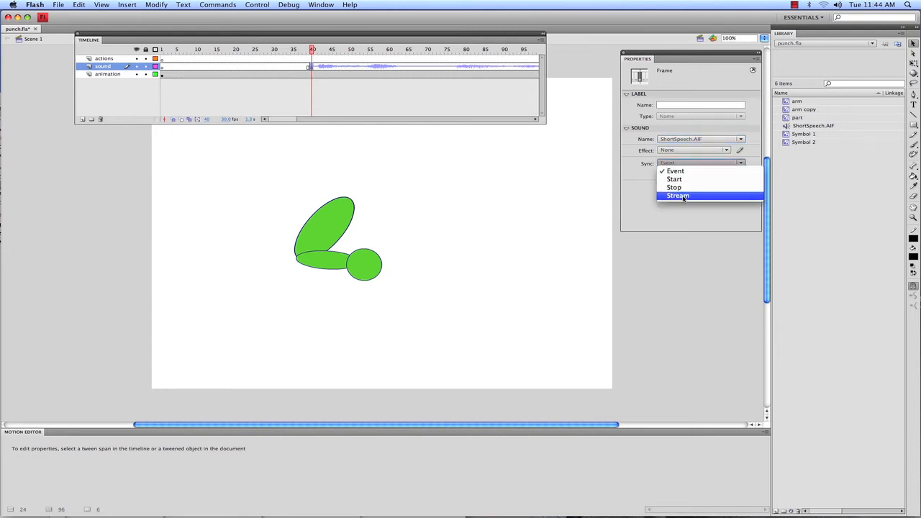
left_click(684, 198)
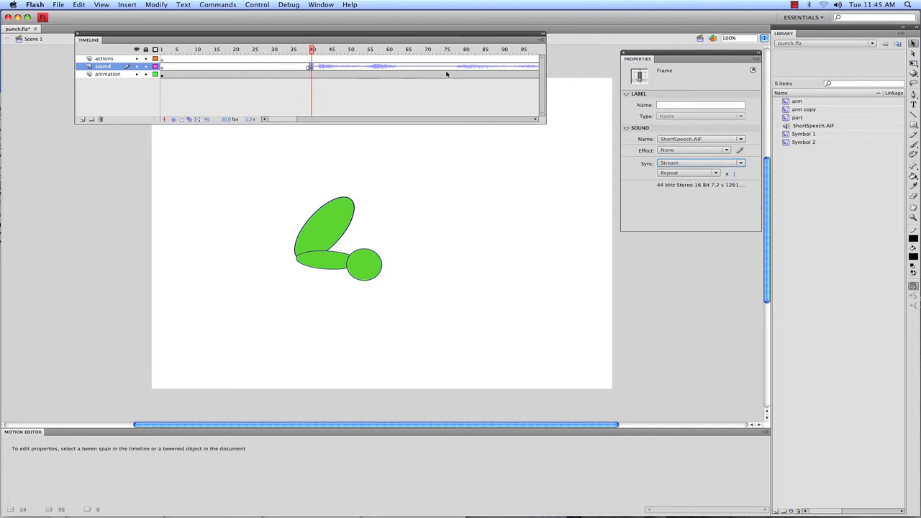
key("super+Return")
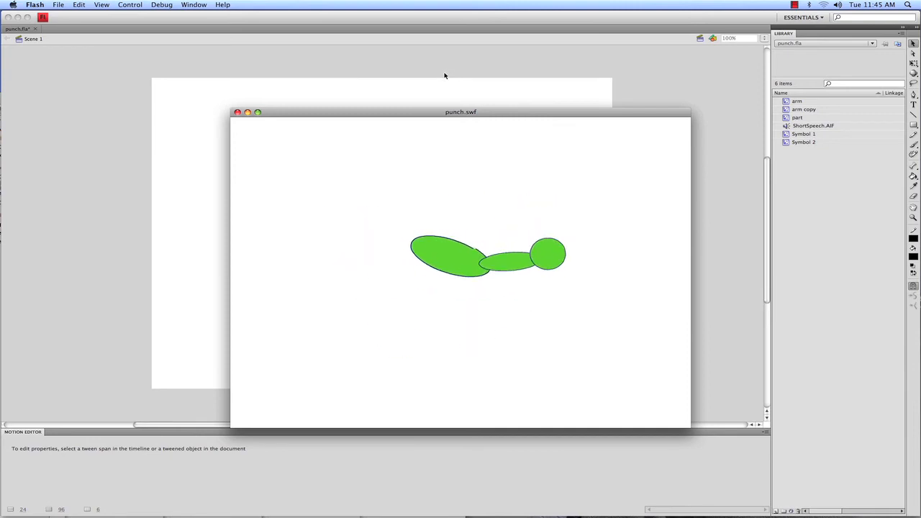
left_click(237, 112)
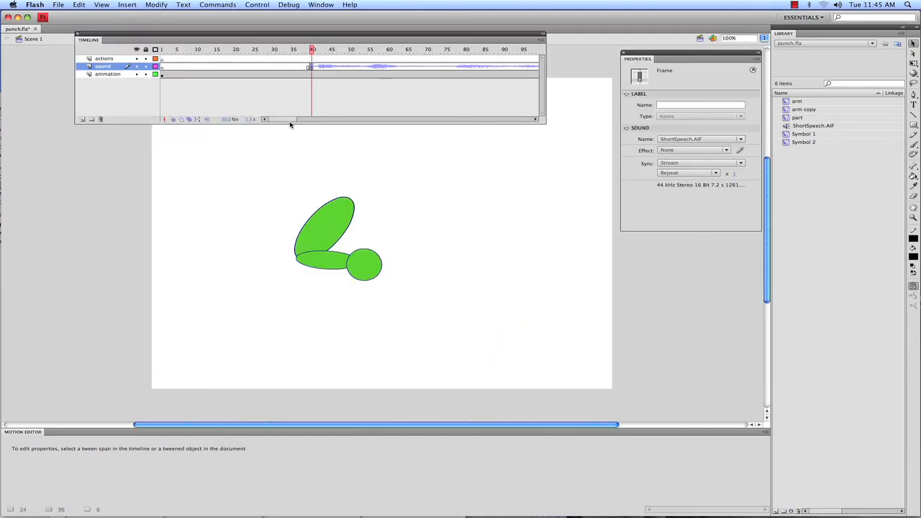
Add a stop() action on a blank keyframe at frame 201 of the actions layer and test the movie.
left_click_drag(286, 121, 356, 120)
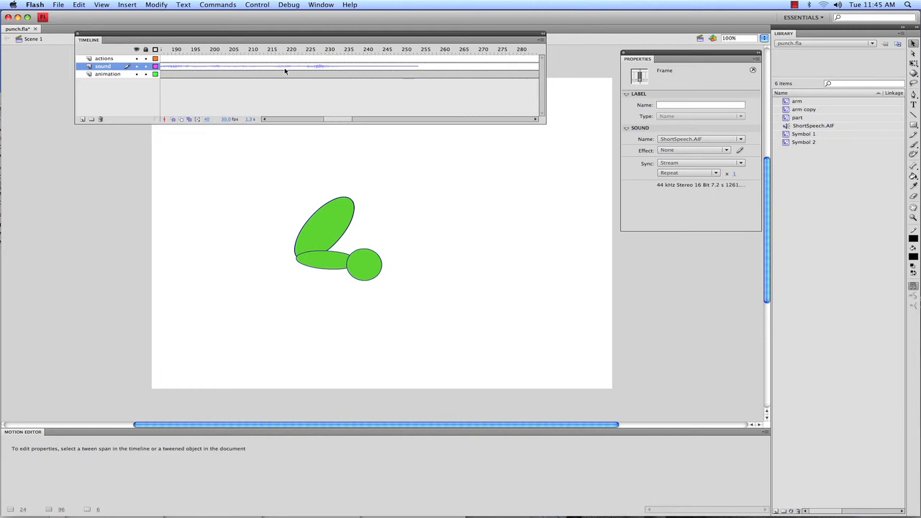
mouse_move(336, 121)
left_mouse_down()
mouse_move(356, 120)
mouse_move(333, 120)
left_mouse_up()
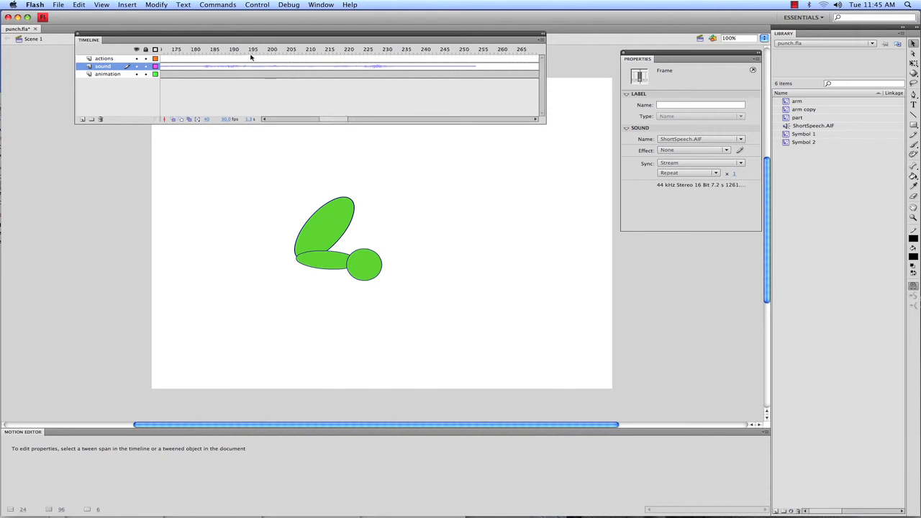
right_click(274, 61)
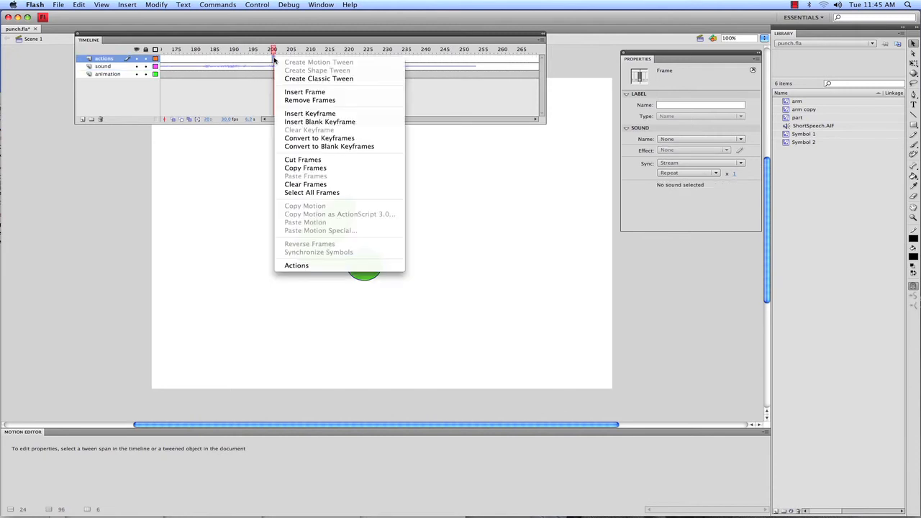
left_click(302, 123)
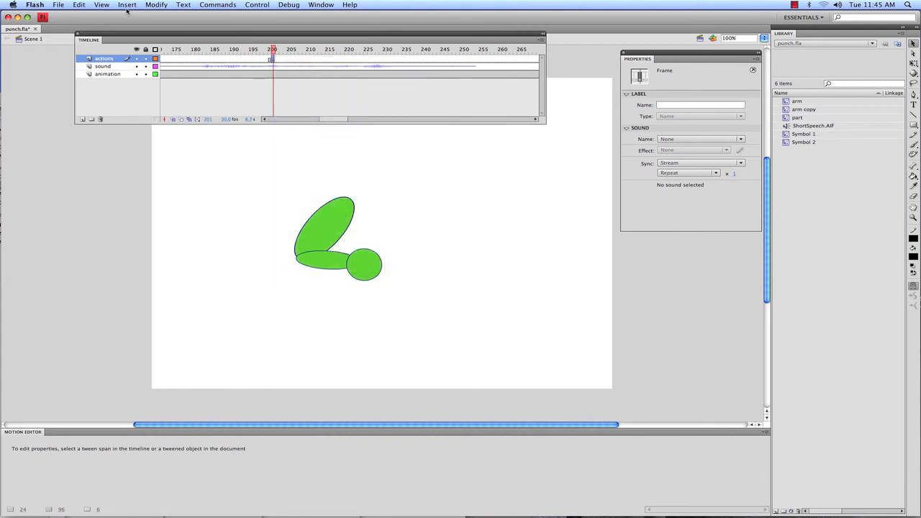
right_click(274, 60)
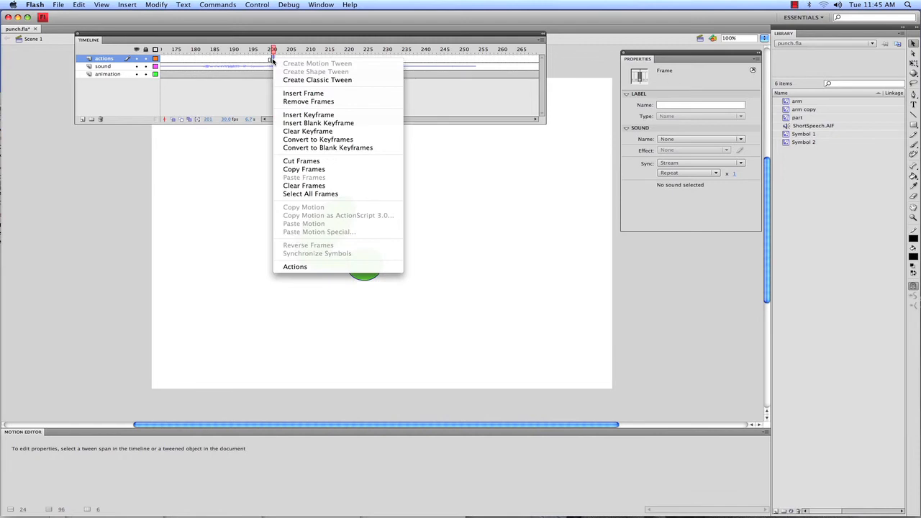
left_click(302, 267)
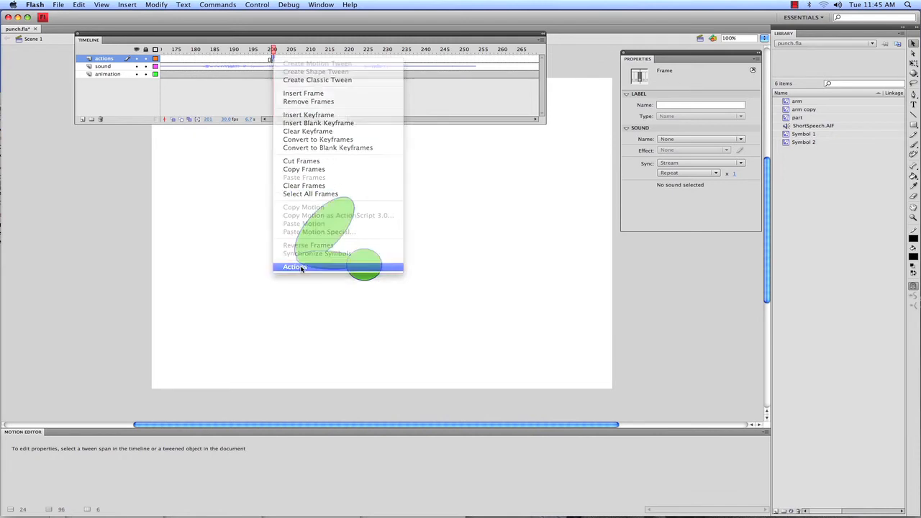
type("stop()")
key("super+Return")
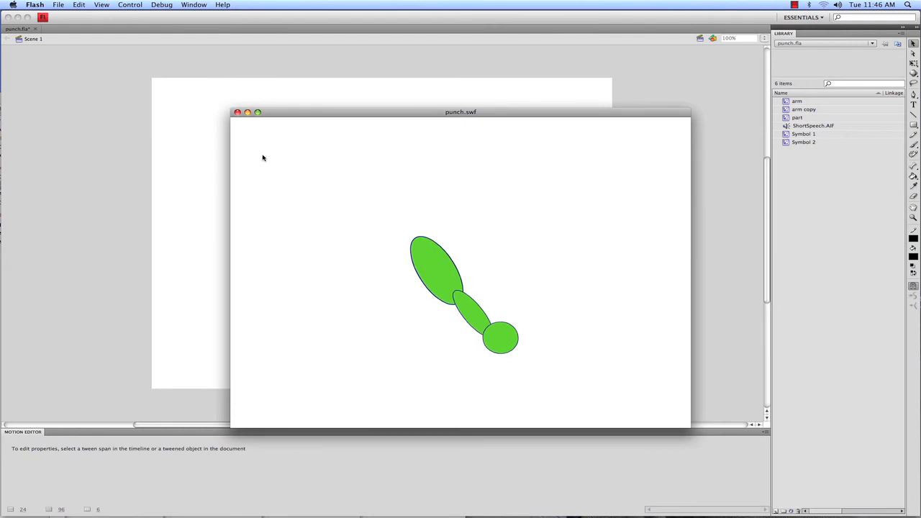
Close the test movie and clear the actions layer's keyframe at frame 201.
key("super+w")
right_click(272, 60)
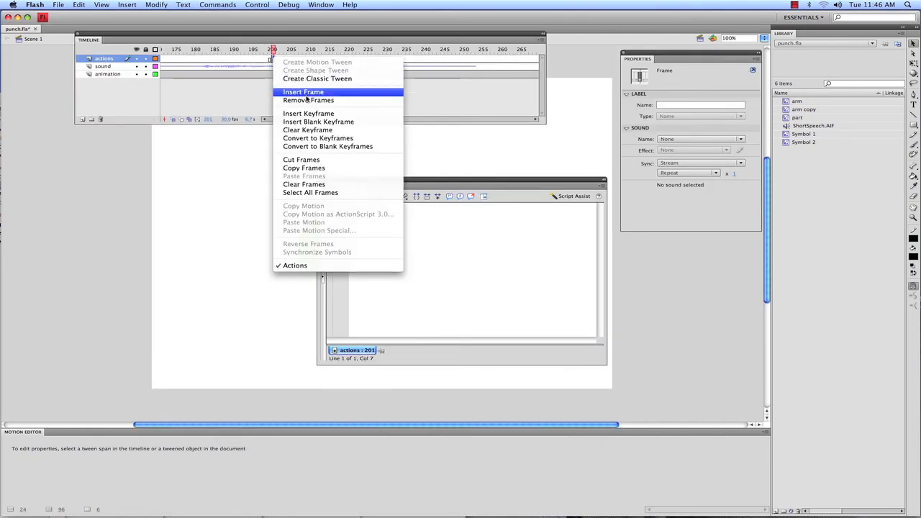
left_click(311, 133)
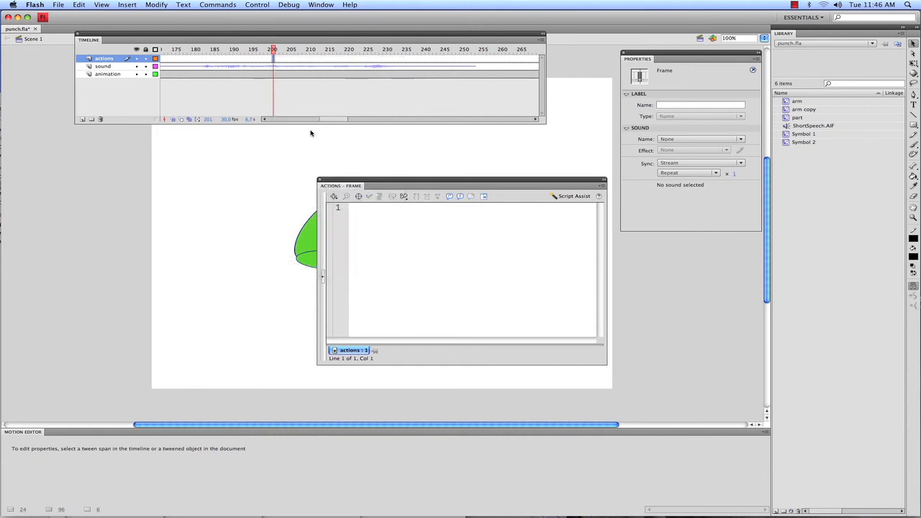
Cut off the speech with a blank keyframe at frame 91 of the sound layer, and play the timeline from about frame 32.
left_click_drag(331, 120, 263, 119)
left_click_drag(293, 50, 391, 52)
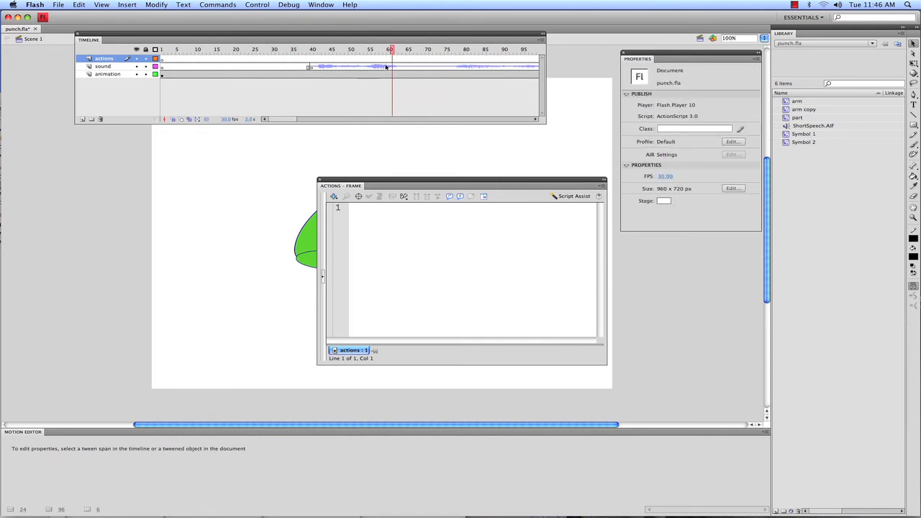
mouse_move(280, 121)
left_mouse_down()
mouse_move(298, 120)
mouse_move(281, 120)
left_mouse_up()
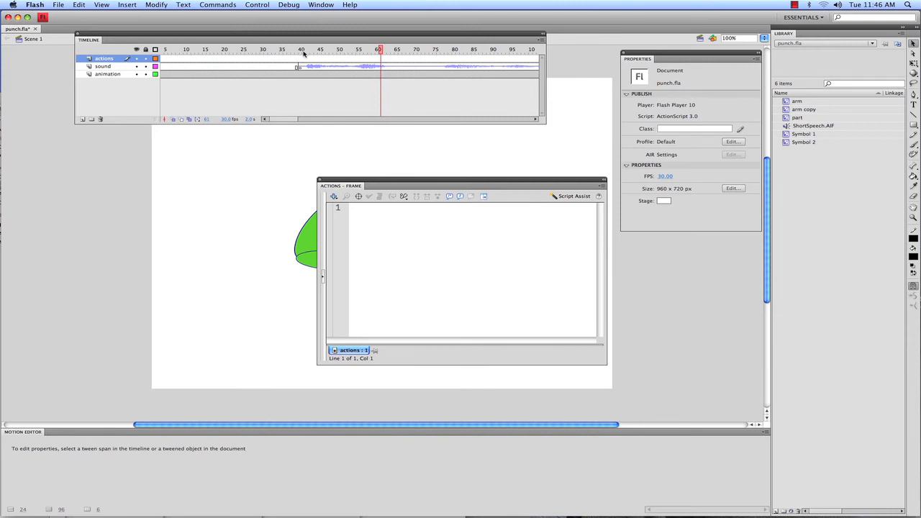
left_click_drag(338, 51, 497, 50)
right_click(496, 68)
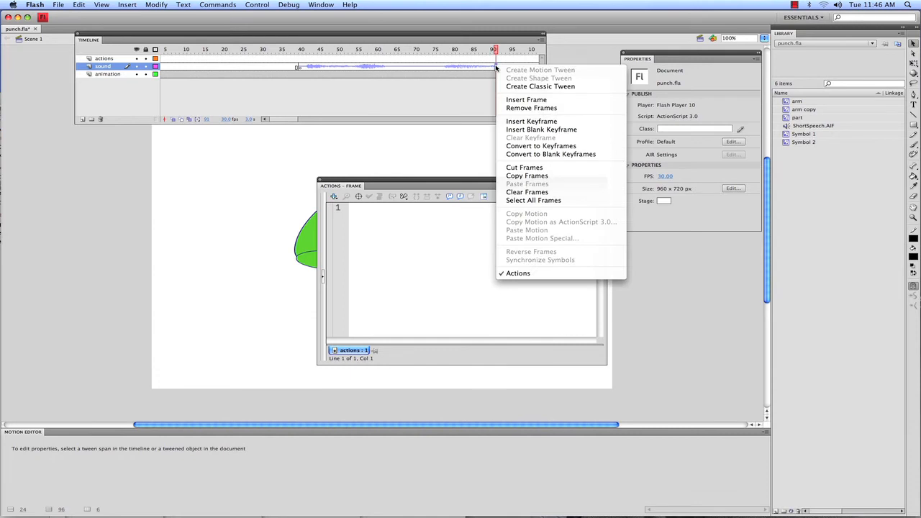
left_click(542, 129)
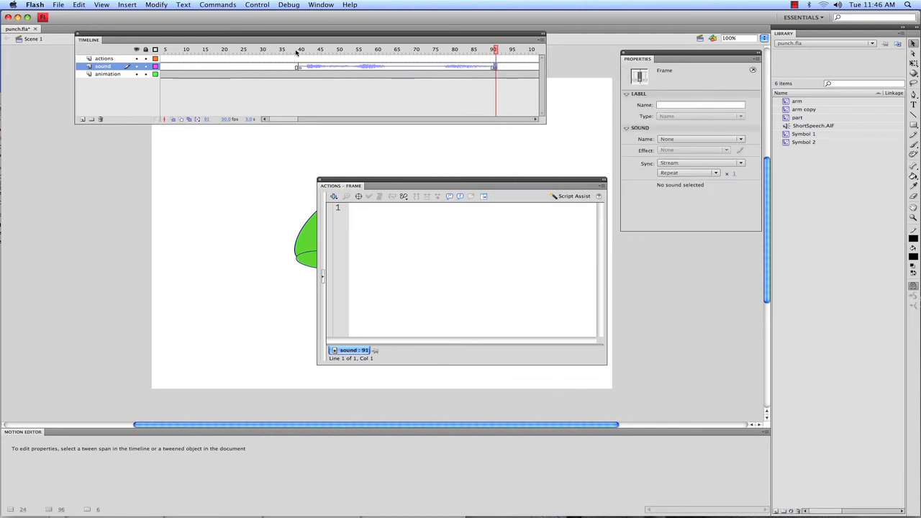
left_click_drag(300, 50, 272, 56)
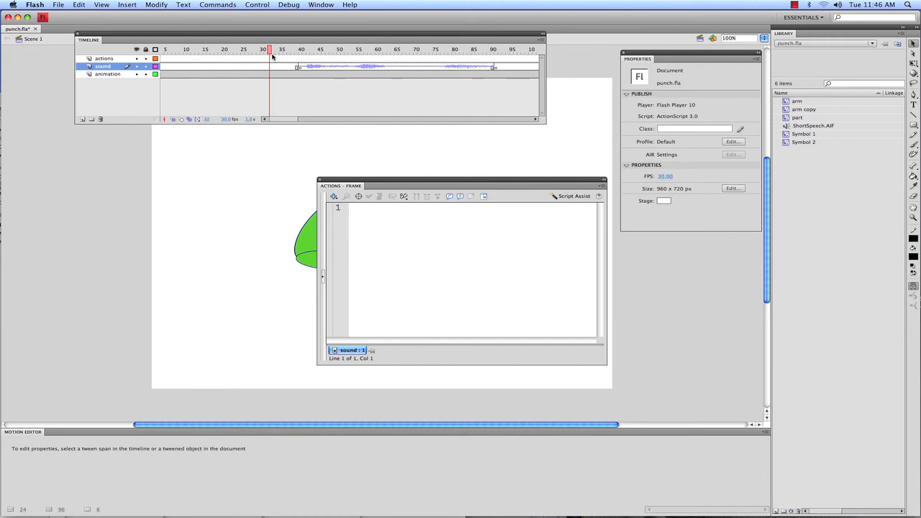
key("Return")
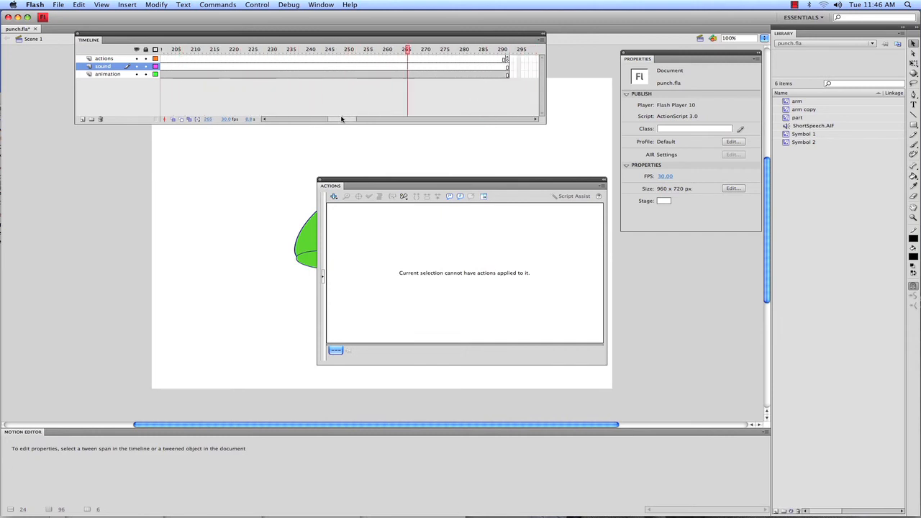
Insert a blank keyframe at frame 111 of the sound layer and assign ShortSpeech.AIF to it.
left_click_drag(343, 121, 311, 120)
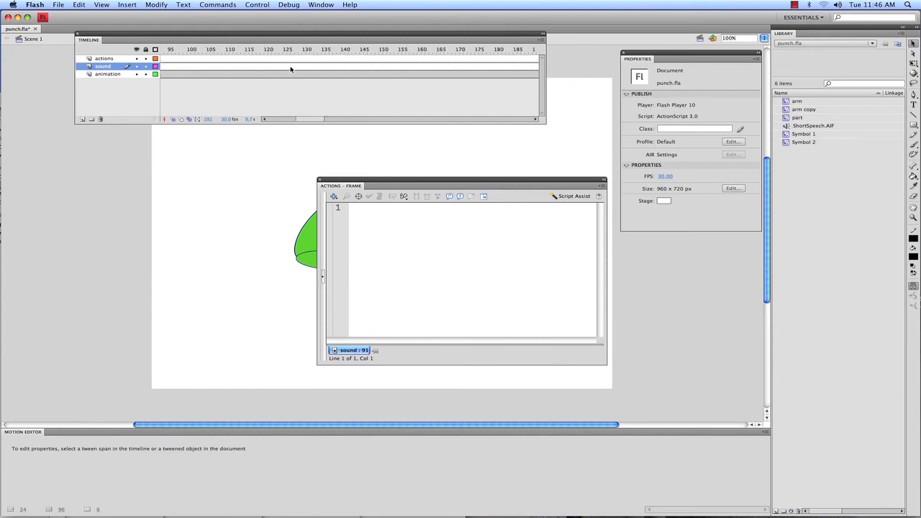
left_click(230, 50)
left_click(232, 66)
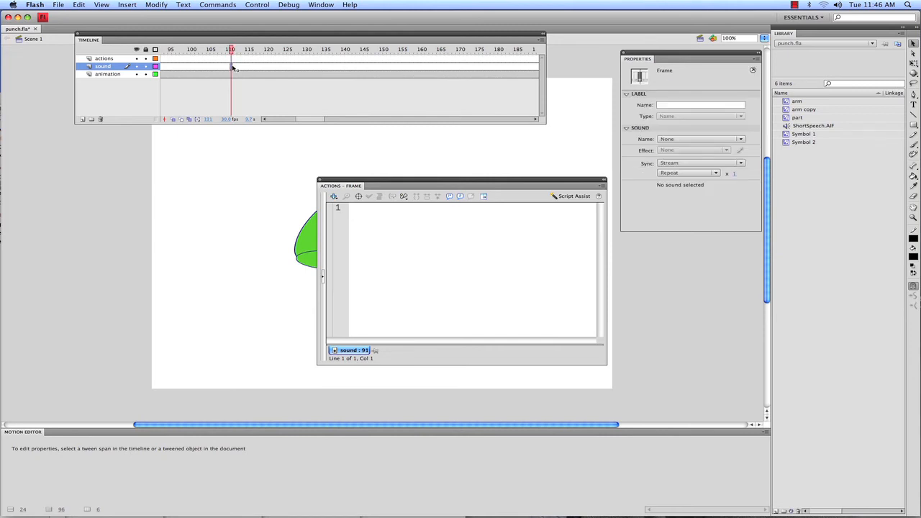
right_click(231, 67)
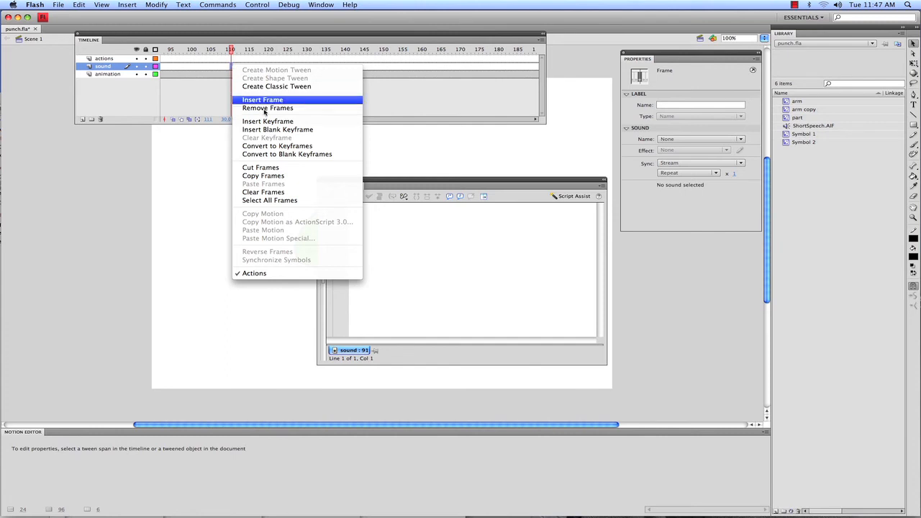
left_click(282, 130)
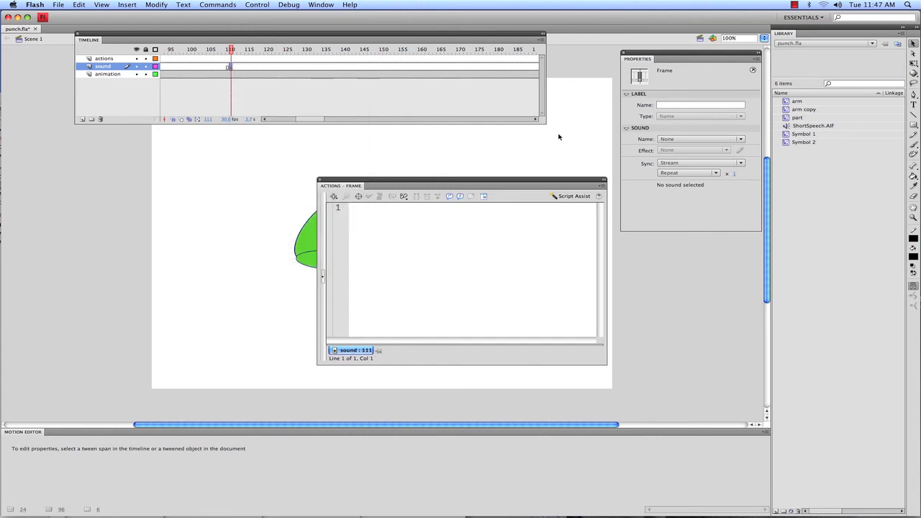
left_click(698, 142)
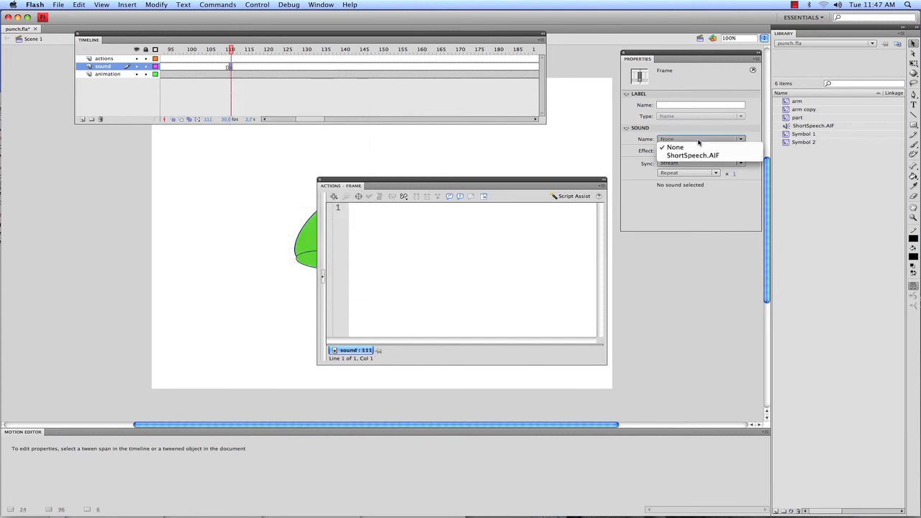
left_click(694, 155)
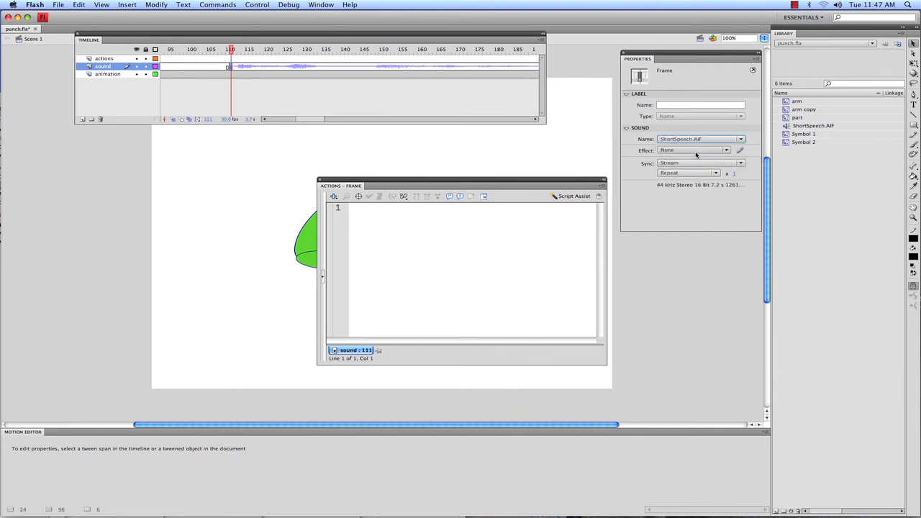
Trim the frame 111 speech to its second phrase in the sound envelope, showing the ruler in frames, and test the movie.
left_click(740, 152)
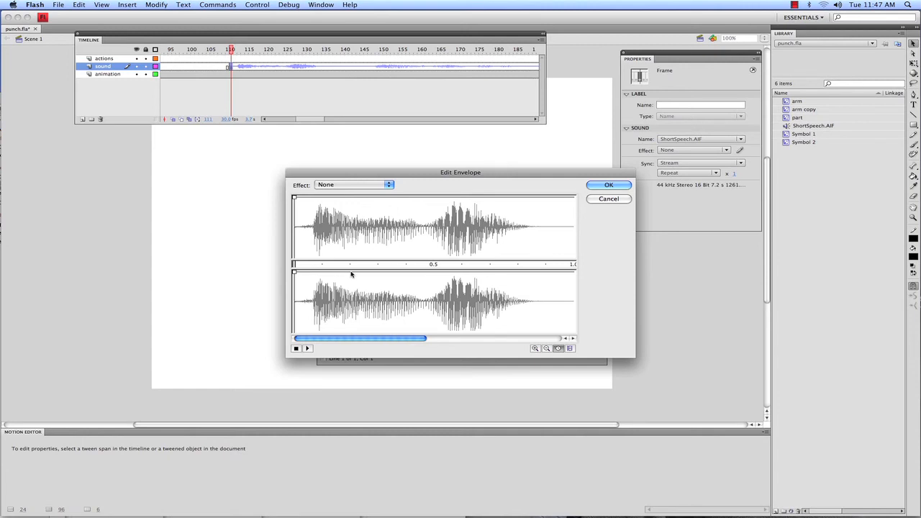
left_click(547, 349)
left_click(547, 349)
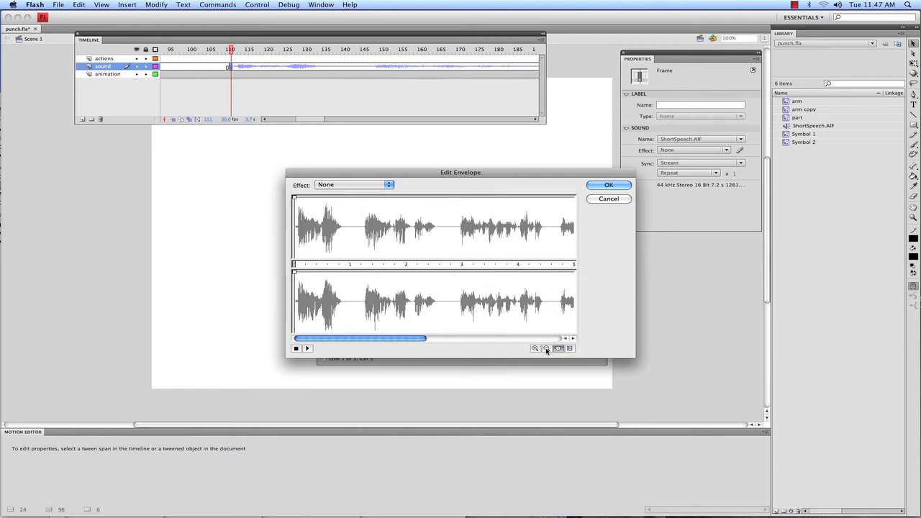
left_click(547, 349)
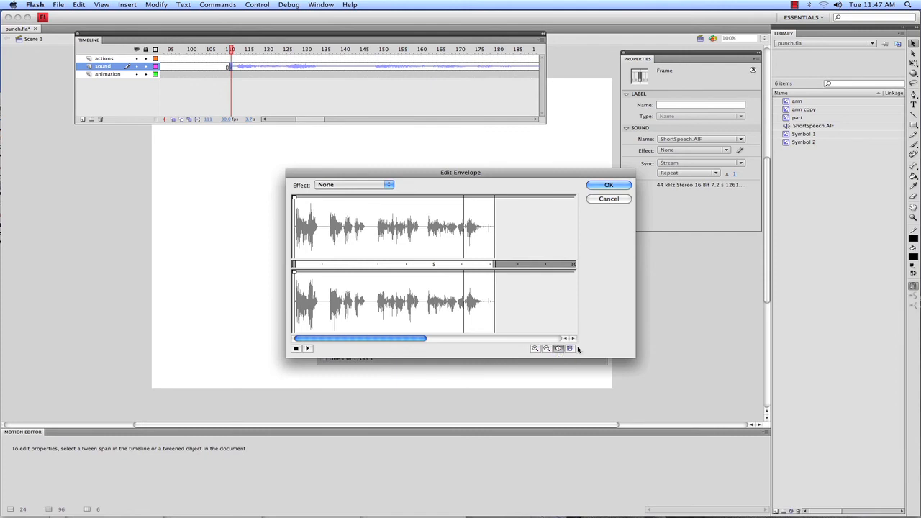
left_click(571, 349)
left_click_drag(294, 264, 327, 265)
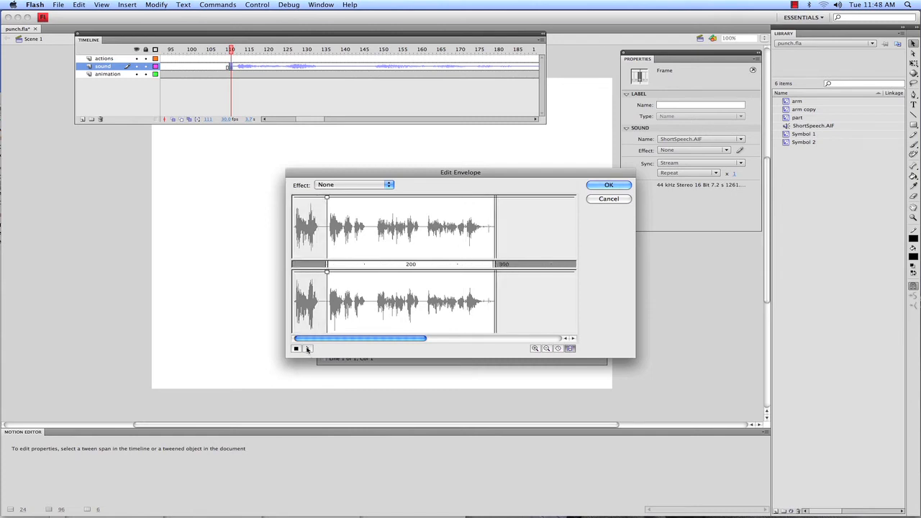
left_click(296, 350)
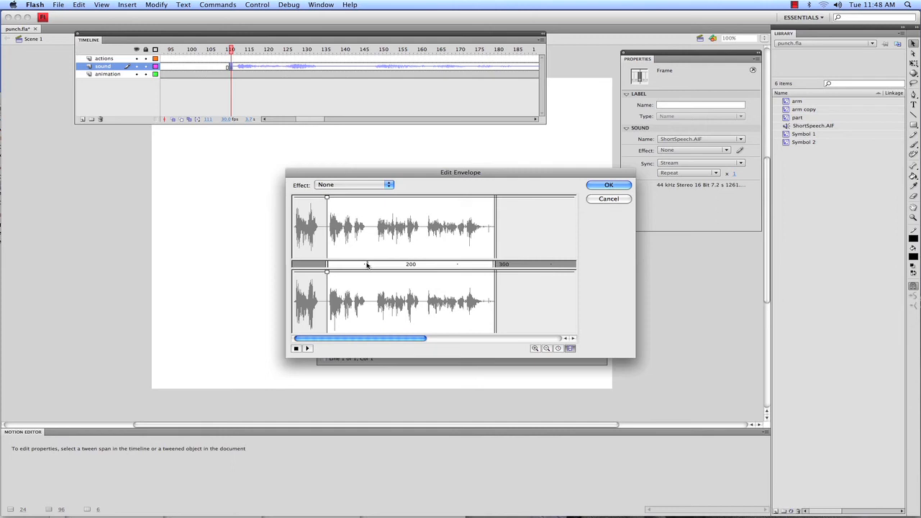
left_click_drag(495, 265, 367, 265)
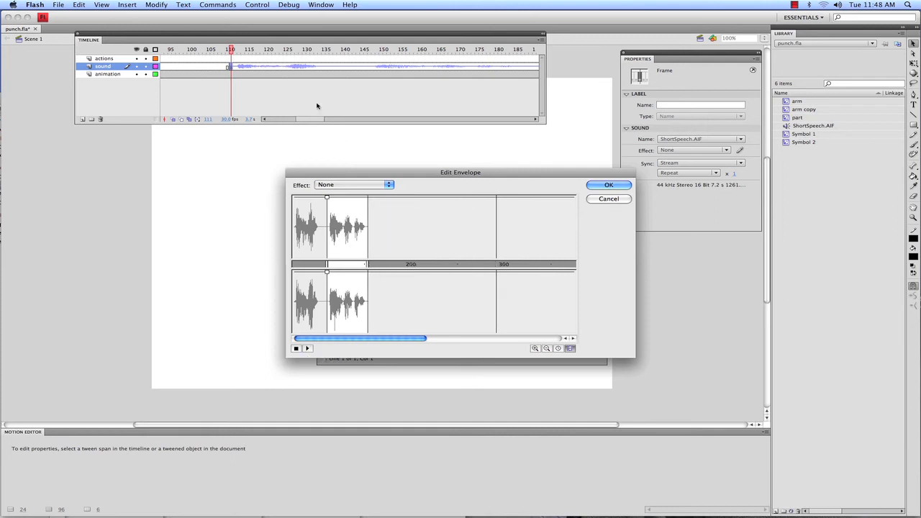
left_click(609, 186)
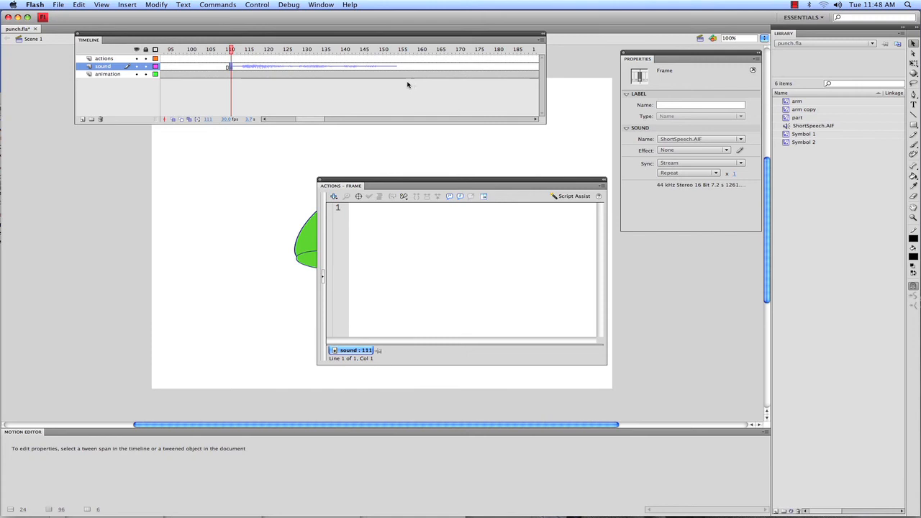
key("super+Return")
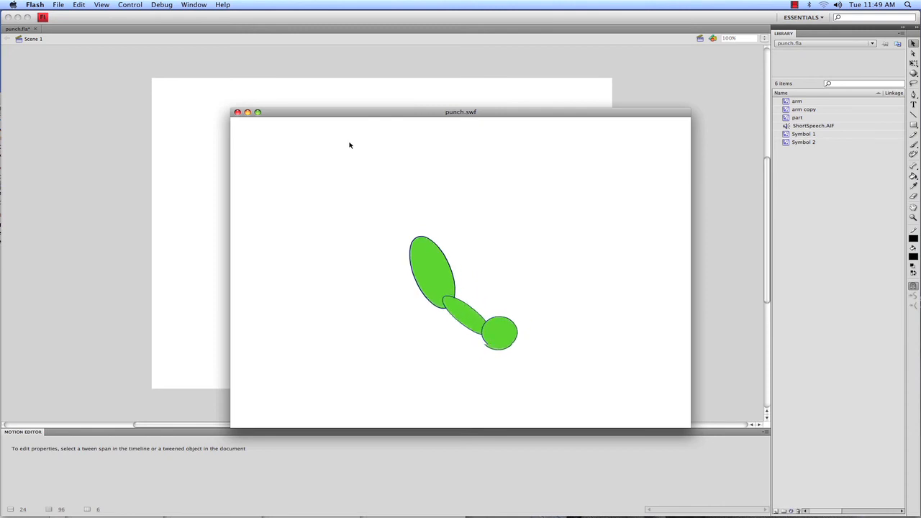
left_click(237, 112)
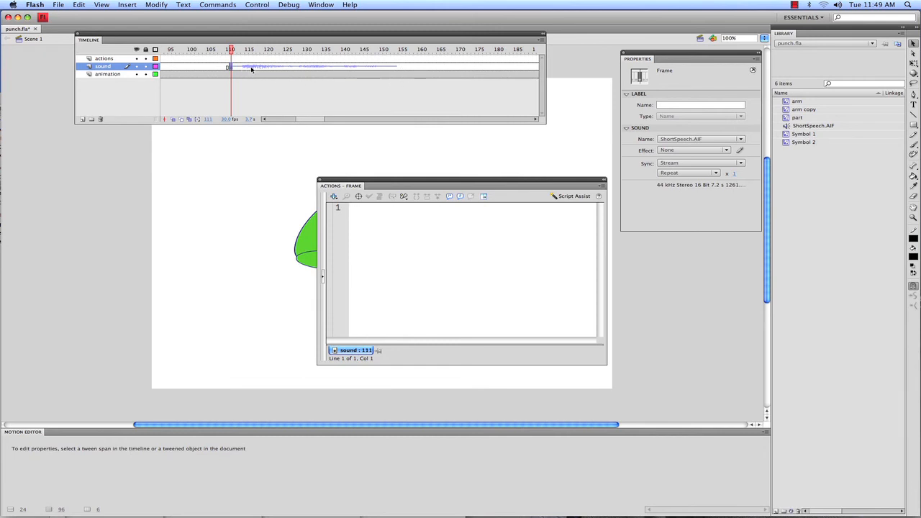
Add volume handles near the start and end of the trimmed speech in the frame 111 sound envelope.
left_click(710, 151)
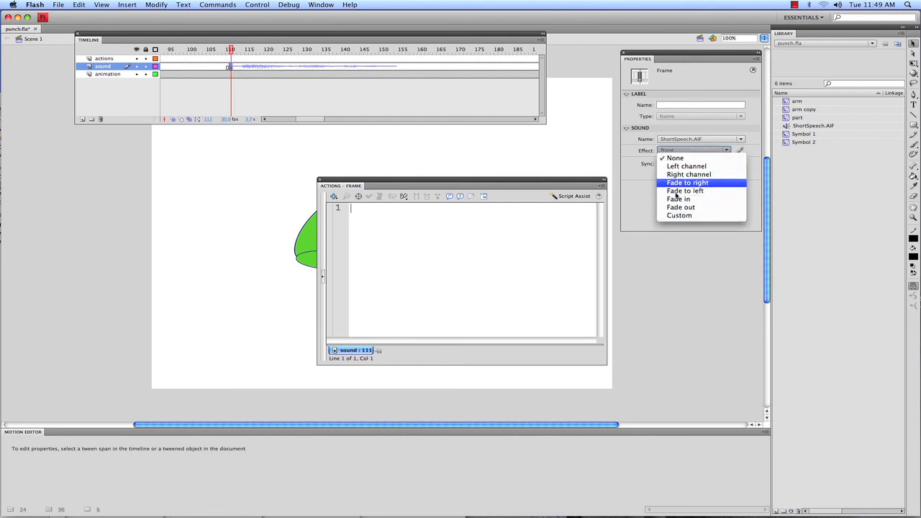
left_click(739, 152)
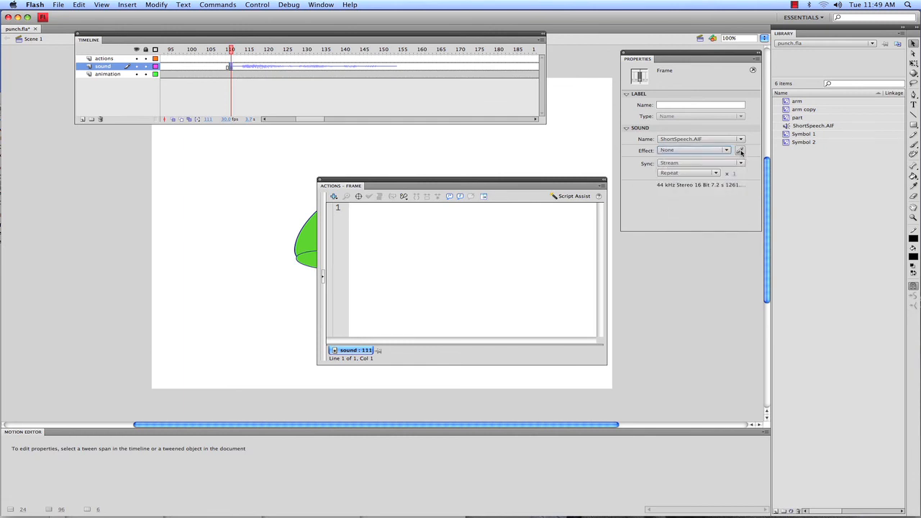
left_click(740, 151)
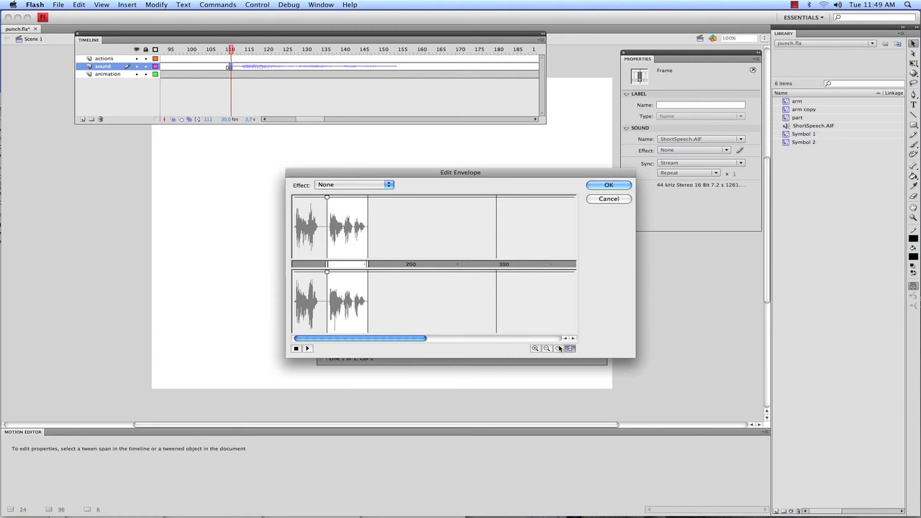
left_click(535, 348)
left_click(535, 349)
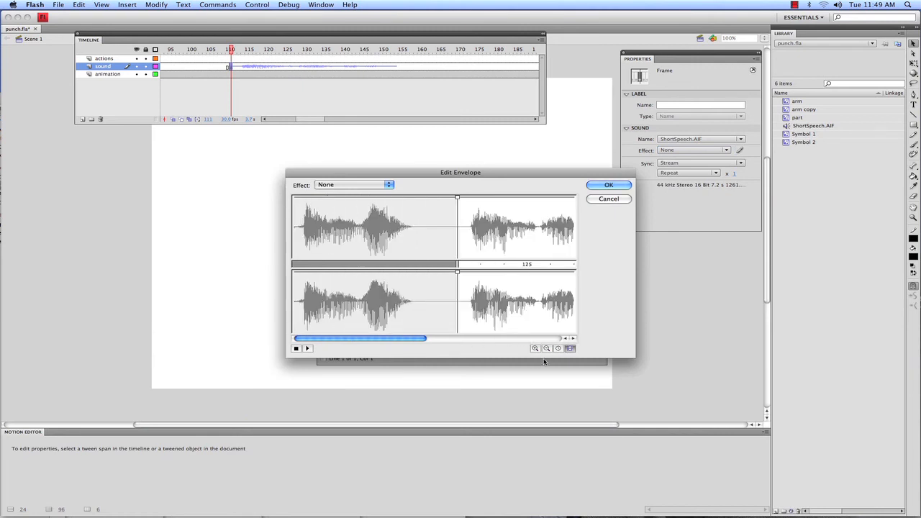
mouse_move(403, 338)
left_mouse_down()
mouse_move(510, 343)
mouse_move(400, 339)
left_mouse_up()
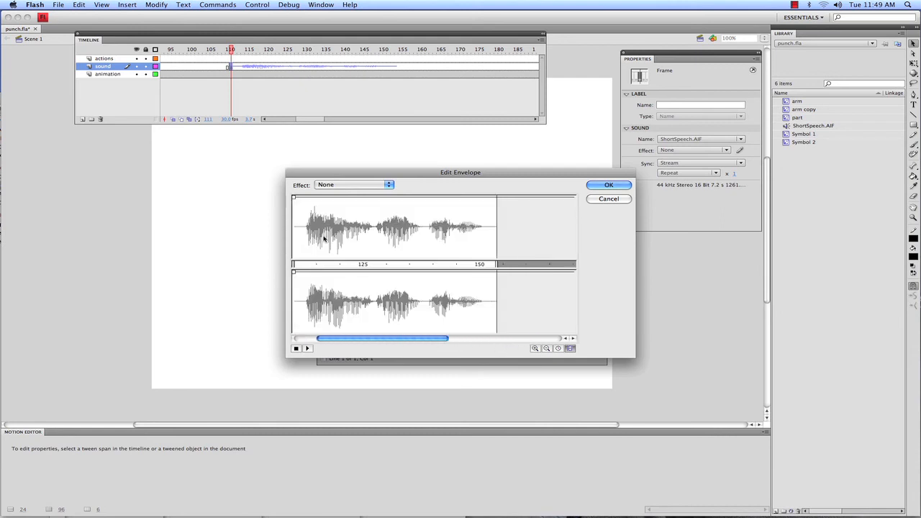
left_click(309, 198)
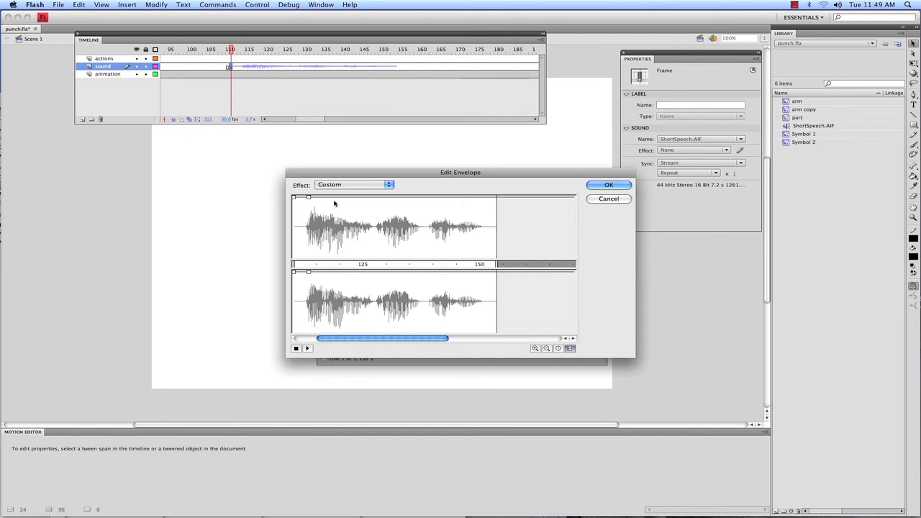
left_click(472, 198)
left_click(495, 198)
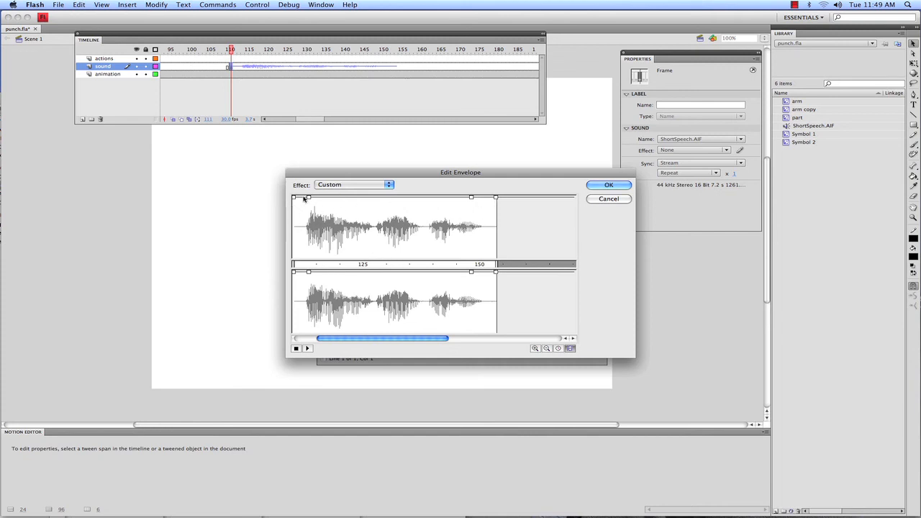
Lower the outermost volume handles to silence in both channels so the speech fades in and out.
left_click_drag(308, 198, 303, 267)
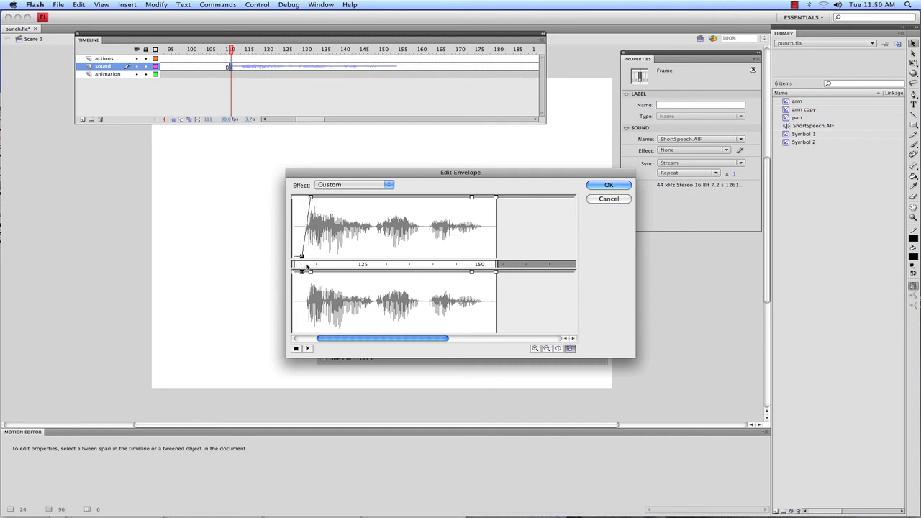
left_click_drag(495, 198, 488, 264)
left_click_drag(302, 272, 303, 336)
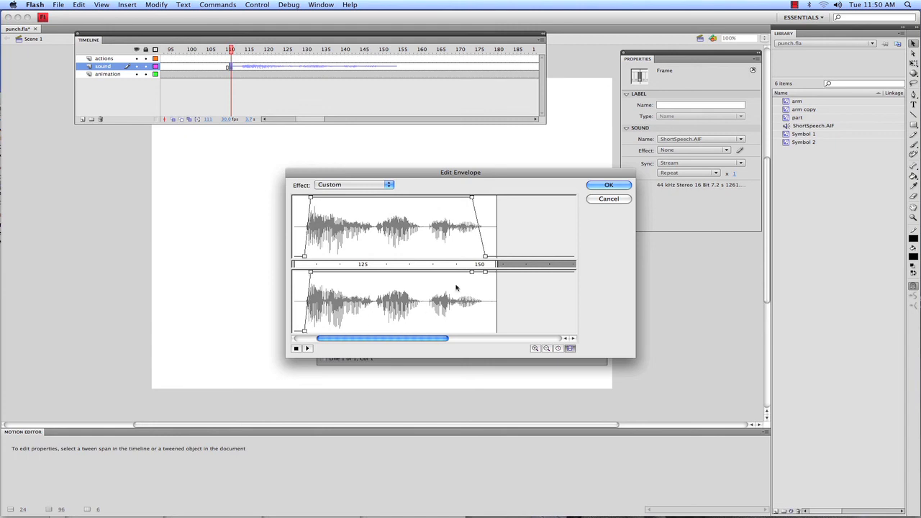
left_click_drag(486, 271, 475, 338)
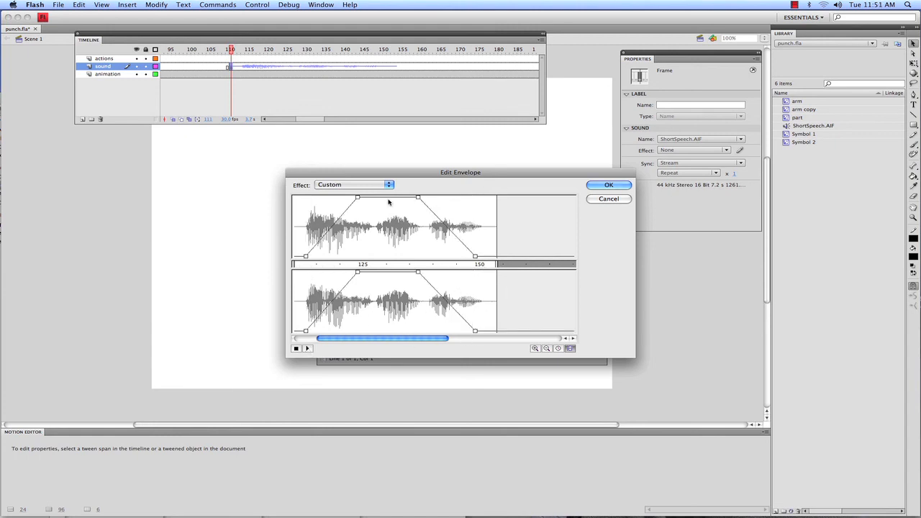
Set the fade-in to end at about frame 122 and the fade-out to start at about frame 139, preview the sound and apply the envelope.
mouse_move(357, 198)
left_mouse_down()
mouse_move(334, 198)
mouse_move(363, 197)
left_mouse_up()
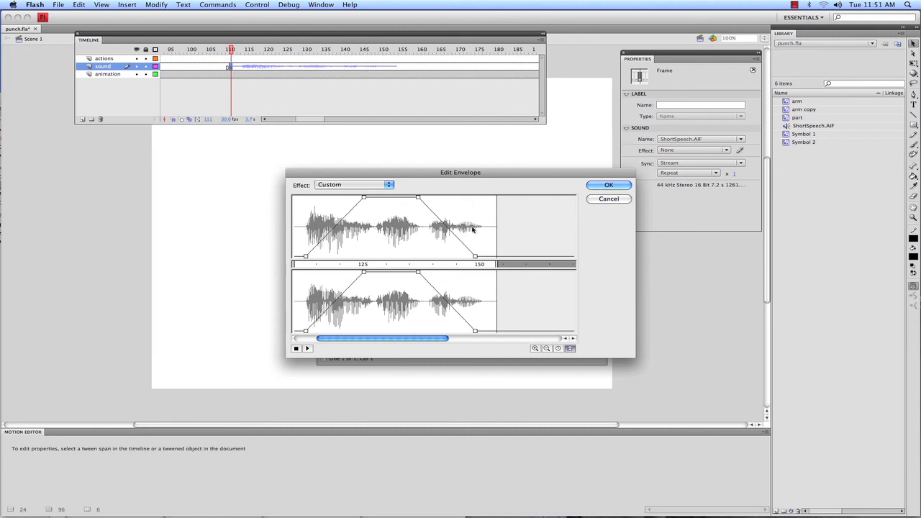
left_click_drag(419, 198, 414, 197)
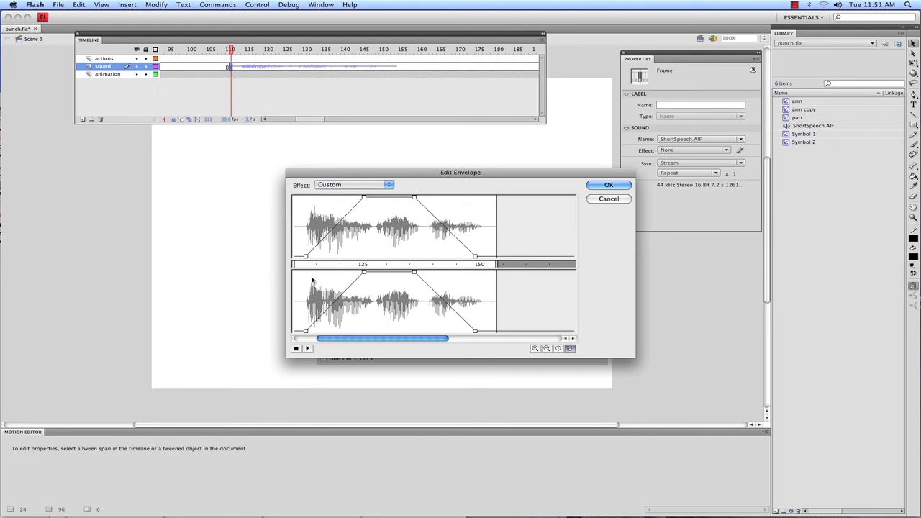
left_click(308, 350)
left_click_drag(363, 198, 352, 198)
left_click_drag(414, 198, 426, 199)
left_click(307, 349)
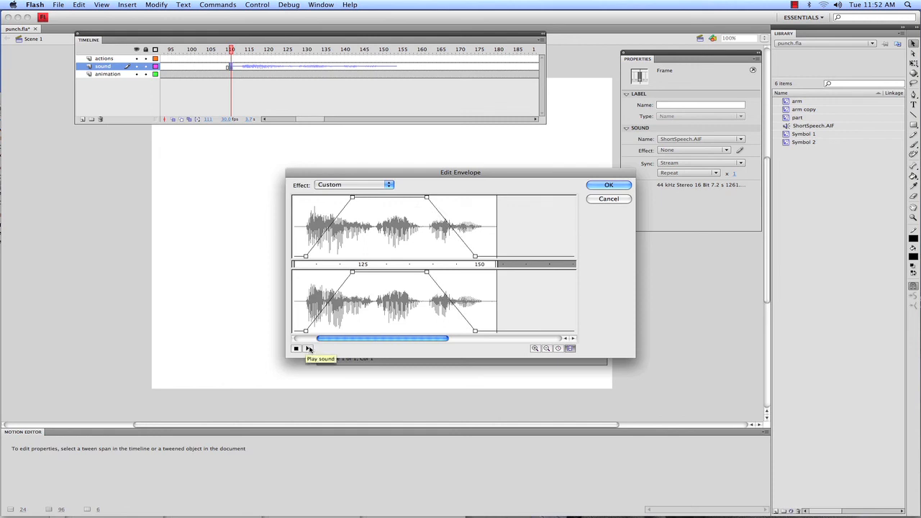
left_click(608, 185)
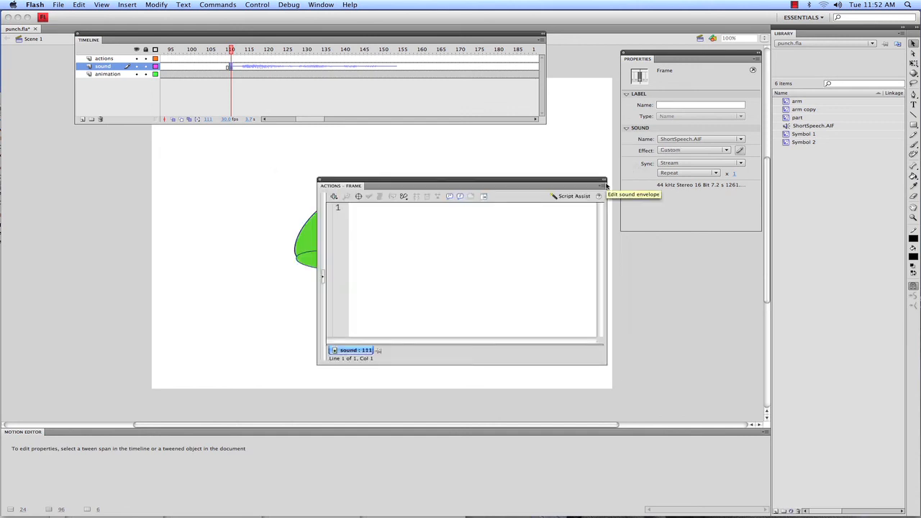
Test the movie with the faded speech, close it and check the sound's looping options, keeping Repeat.
key("super+Return")
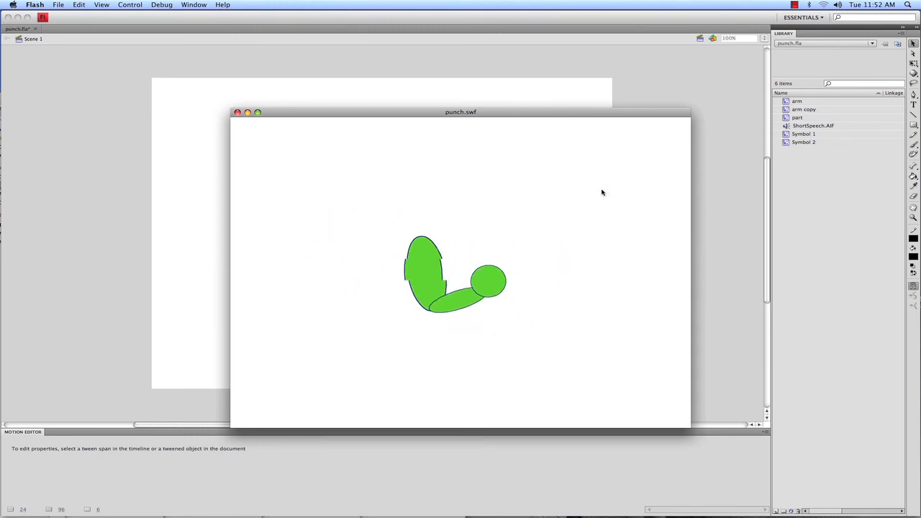
left_click(238, 112)
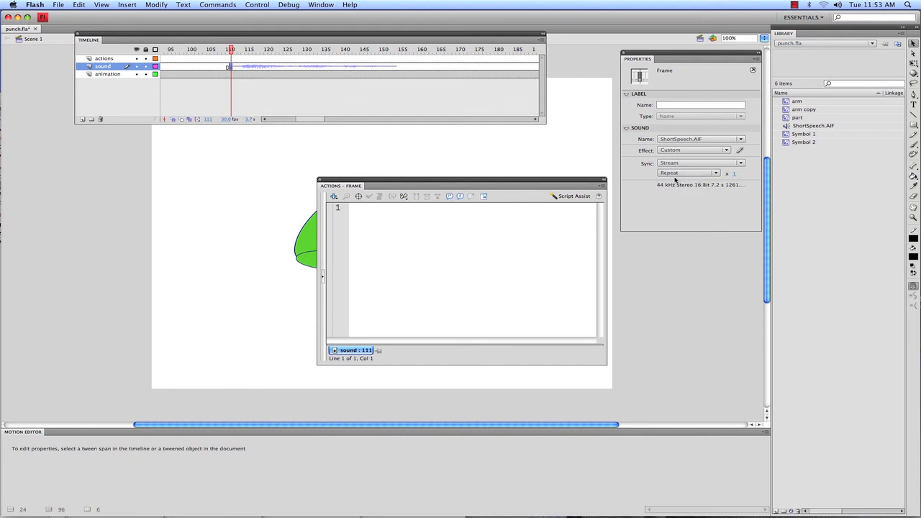
left_click(682, 175)
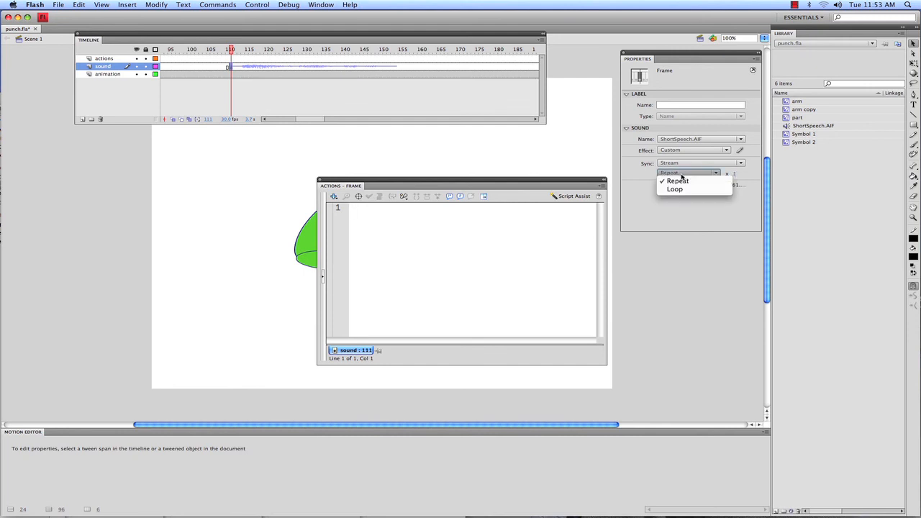
left_click(678, 181)
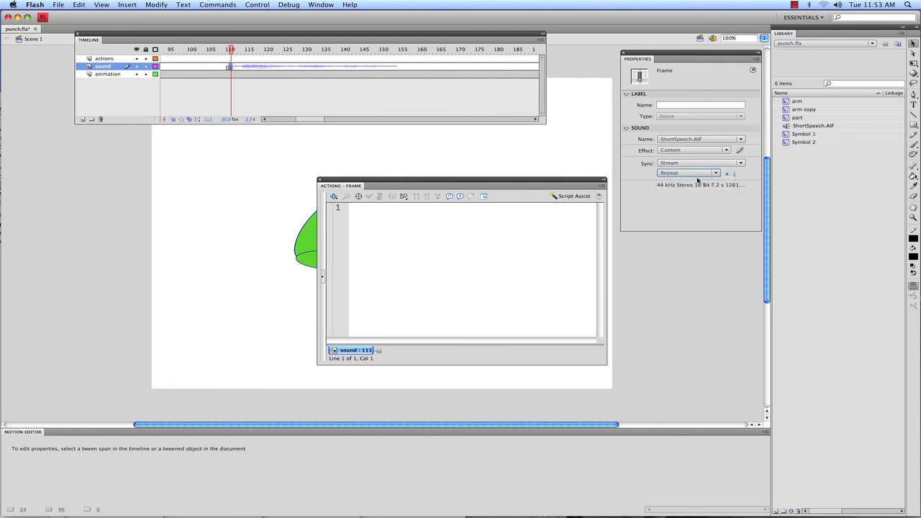